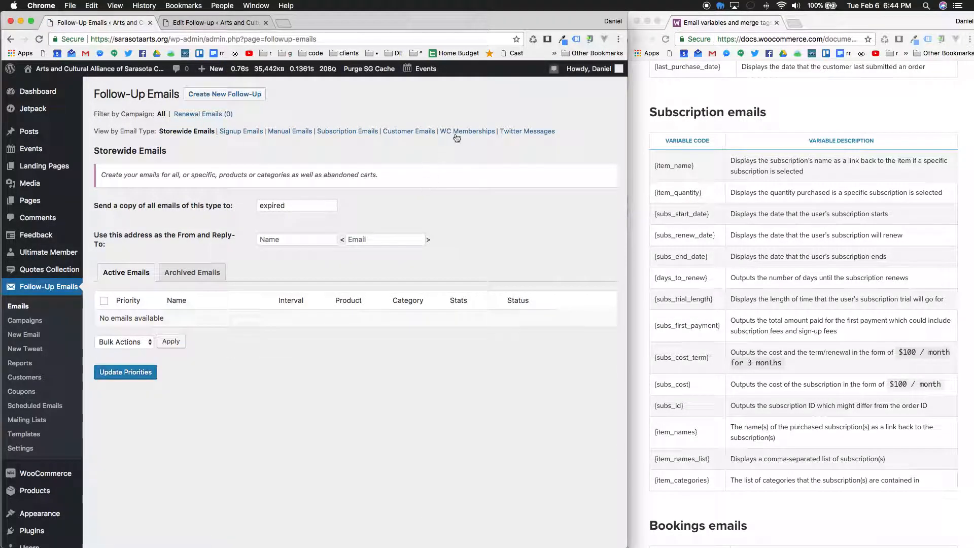
Step: Show the follow-up emails of the WC Memberships type and look through the list
click(464, 131)
scroll(341, 212, down, 2)
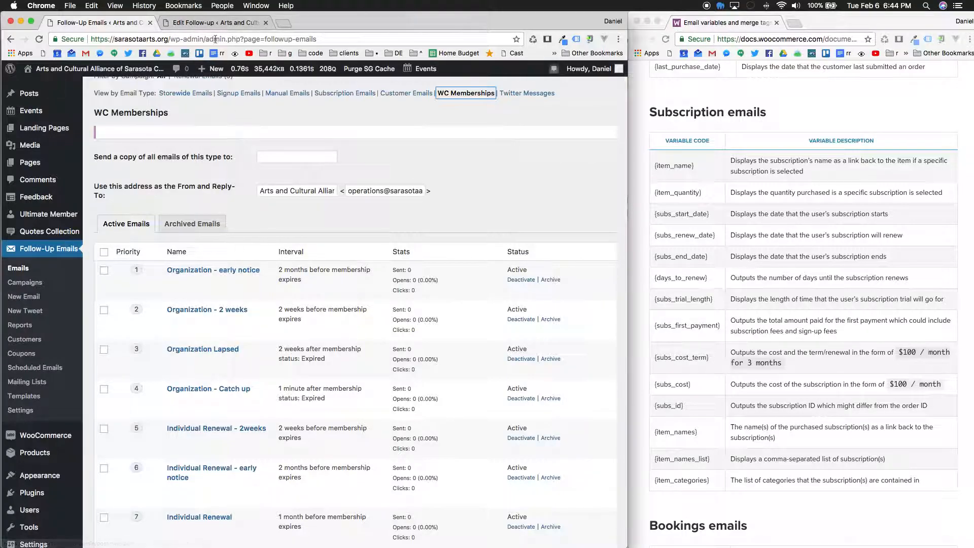
Step: Switch to the Organization - early notice follow-up and examine its message, variables and available follow-up types
click(210, 23)
scroll(467, 158, down, 1)
scroll(468, 159, up, 1)
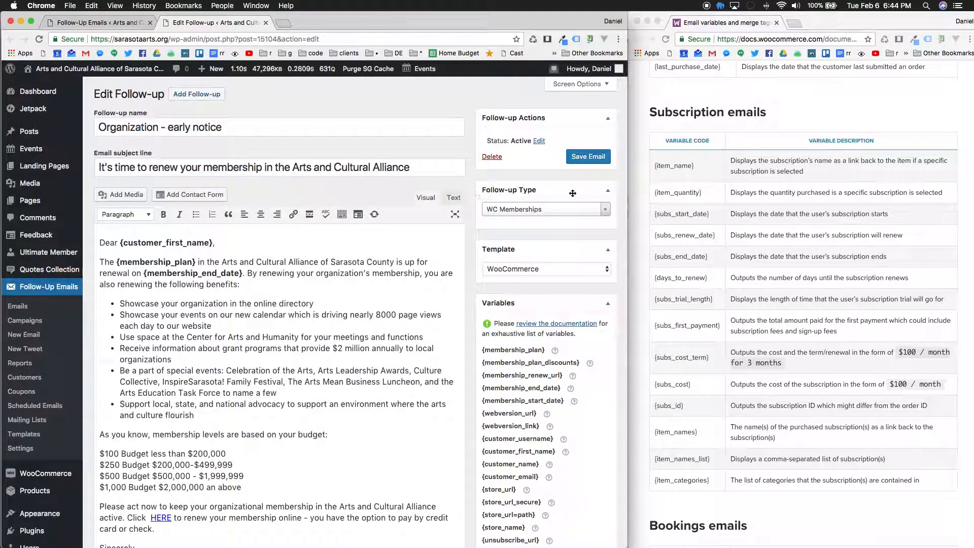
scroll(467, 211, down, 5)
scroll(467, 211, up, 2)
scroll(467, 211, up, 2)
scroll(467, 211, down, 7)
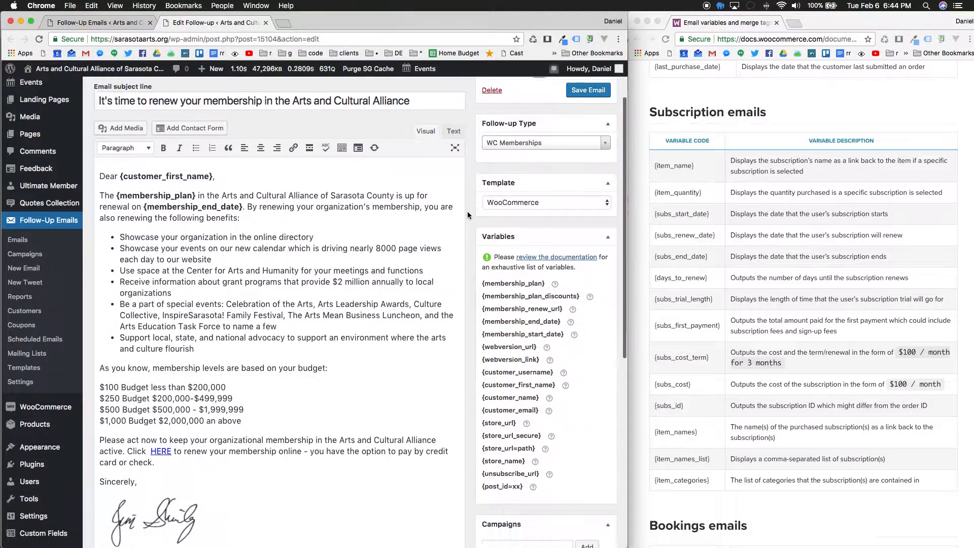
scroll(467, 212, down, 5)
scroll(467, 212, up, 12)
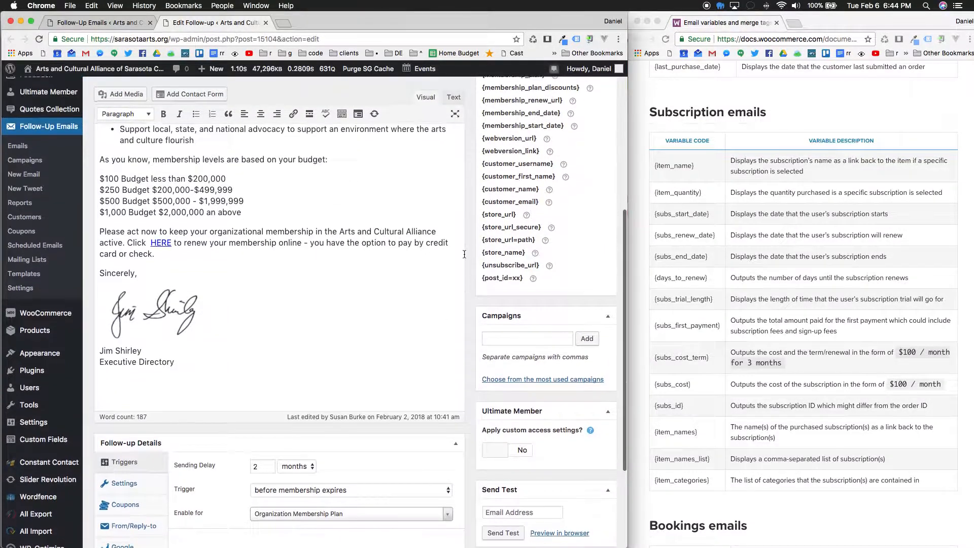
scroll(464, 254, up, 2)
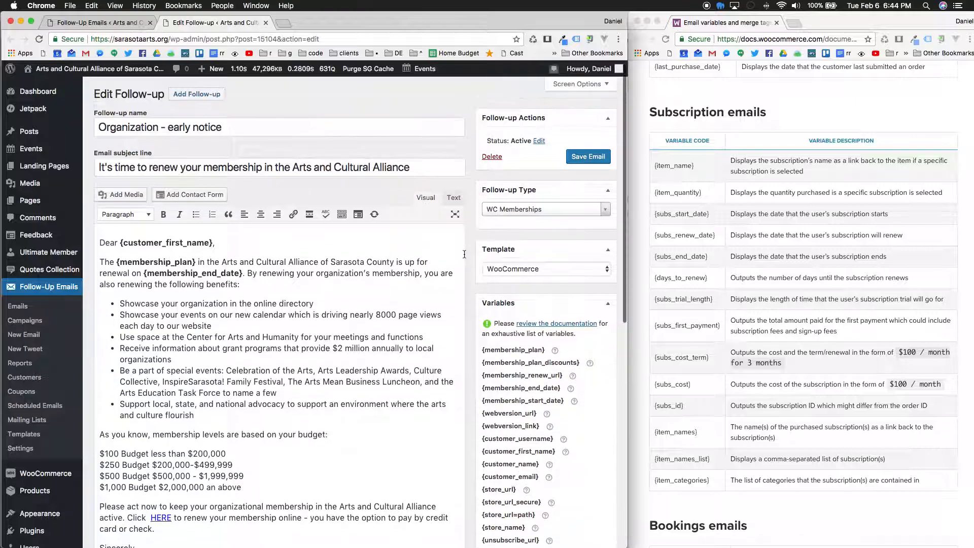
click(604, 212)
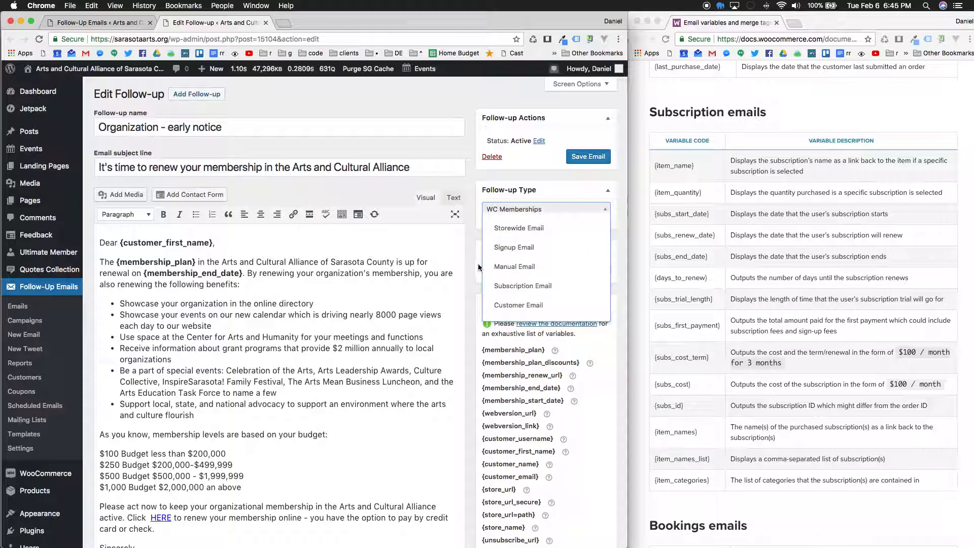
Step: Examine the email's follow-up details: triggers, settings, coupons, from/reply-to and Google Analytics
scroll(464, 266, down, 5)
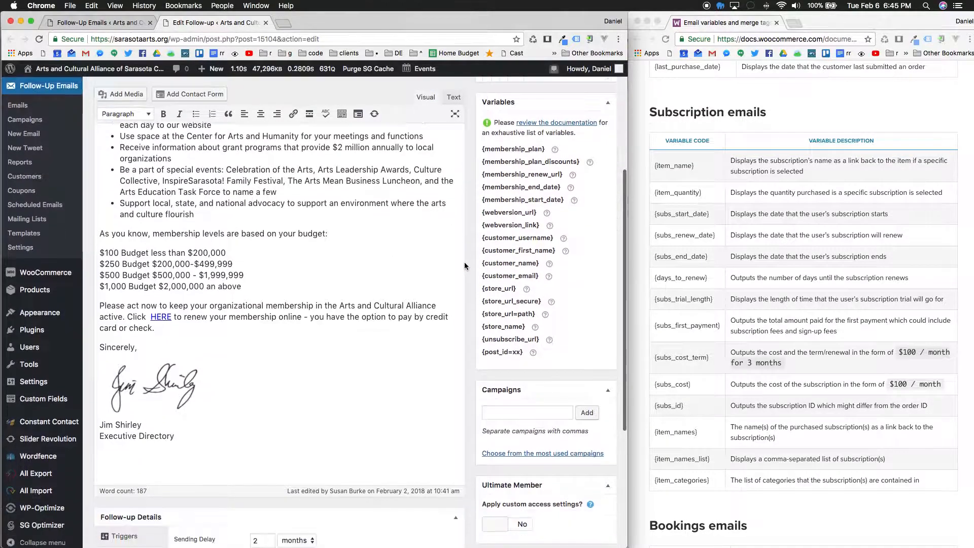
scroll(464, 266, down, 3)
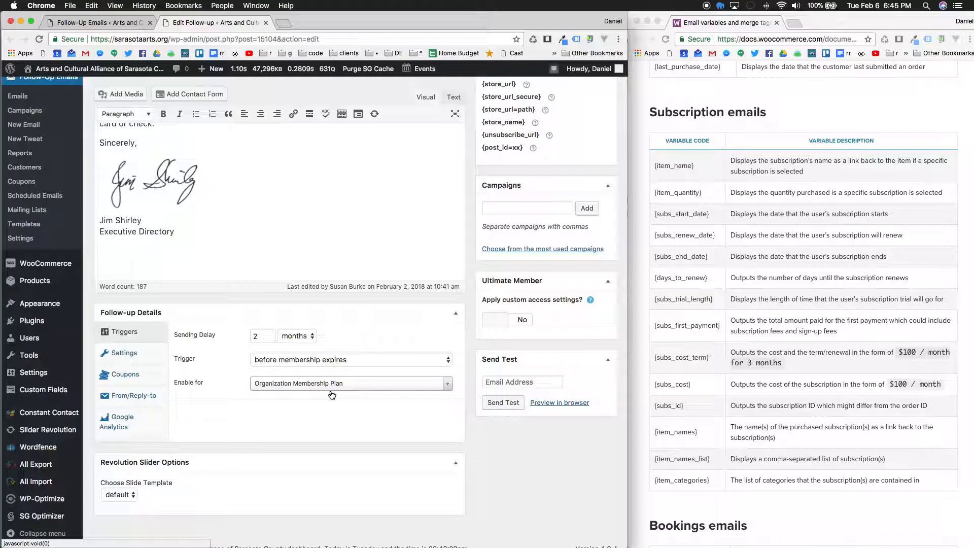
click(124, 358)
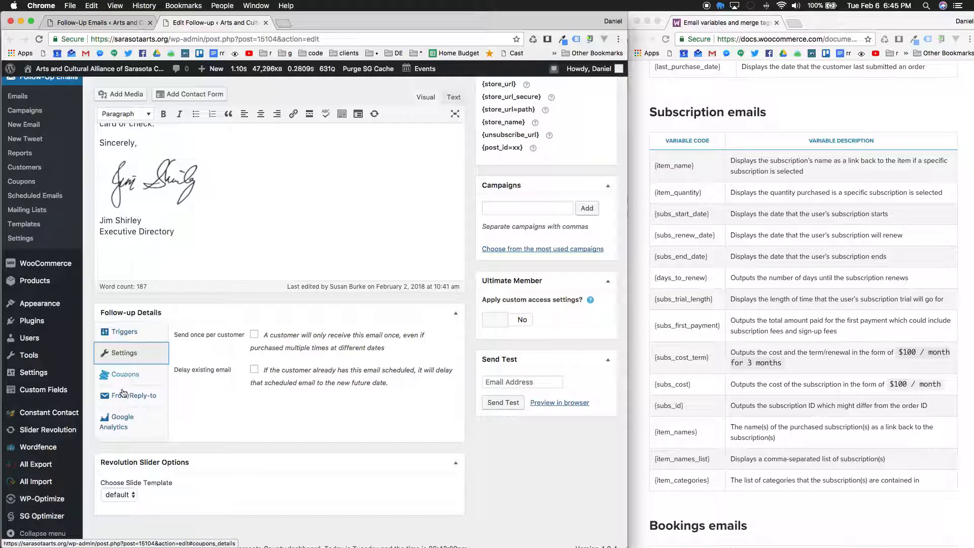
click(122, 383)
click(124, 395)
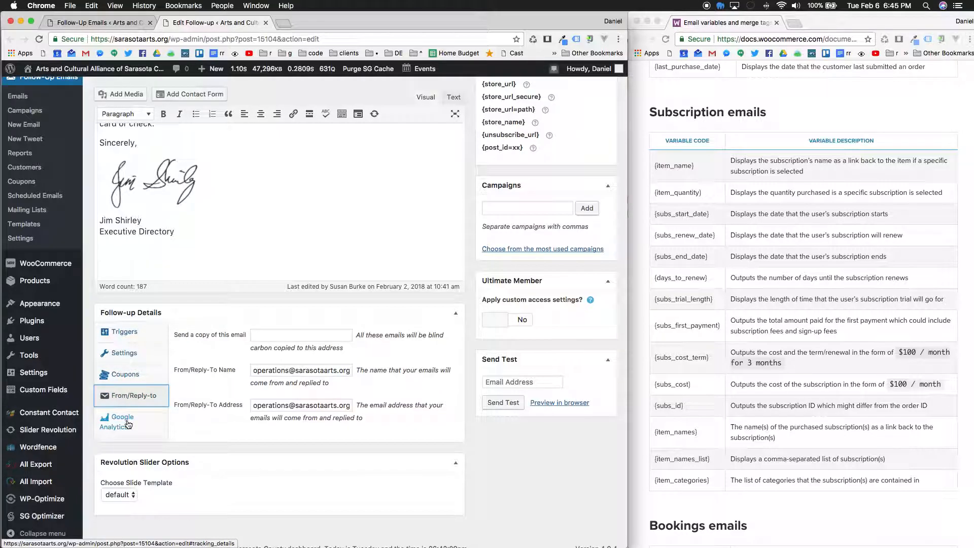
click(123, 419)
click(127, 341)
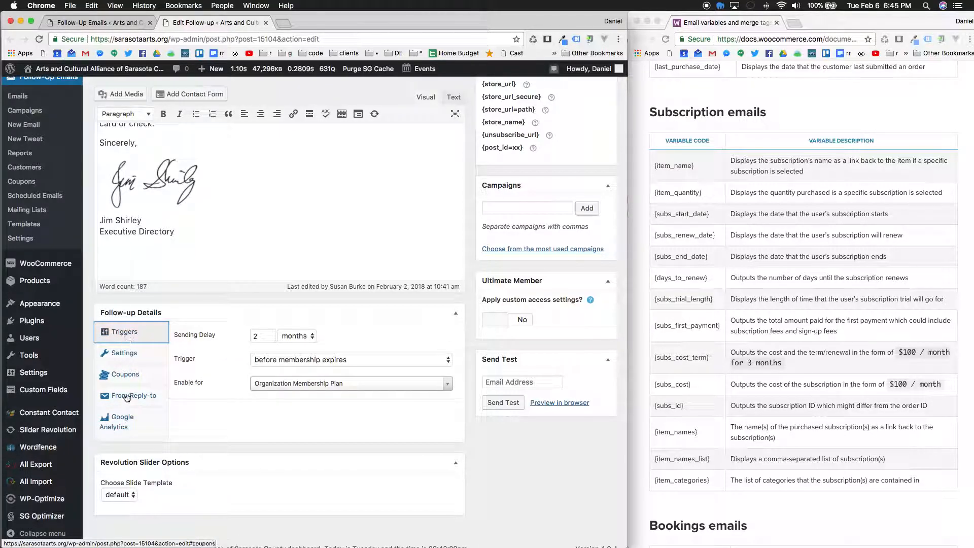
Step: Copy the From/Reply-To Name value into a new browser tab and return to the follow-up being edited
click(144, 417)
click(133, 396)
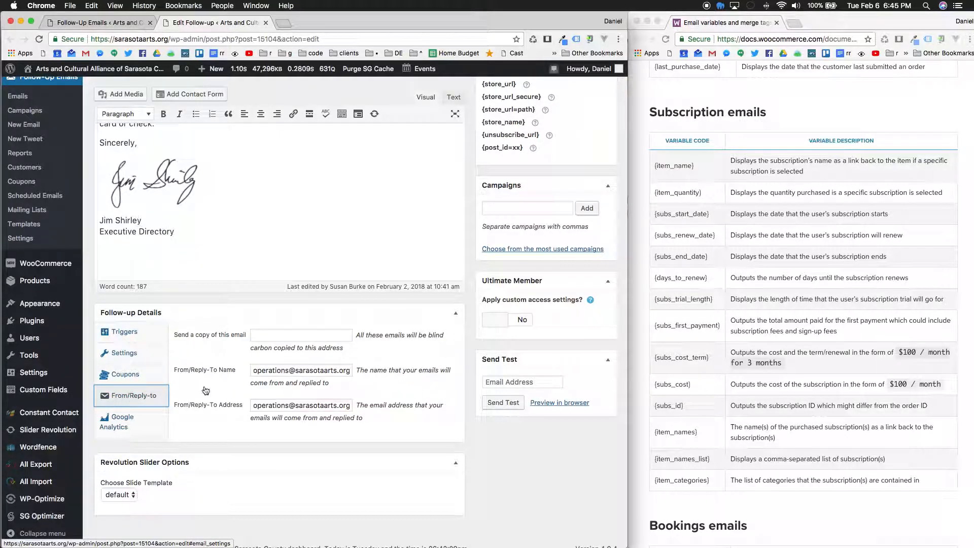
click(323, 372)
triple_click(323, 372)
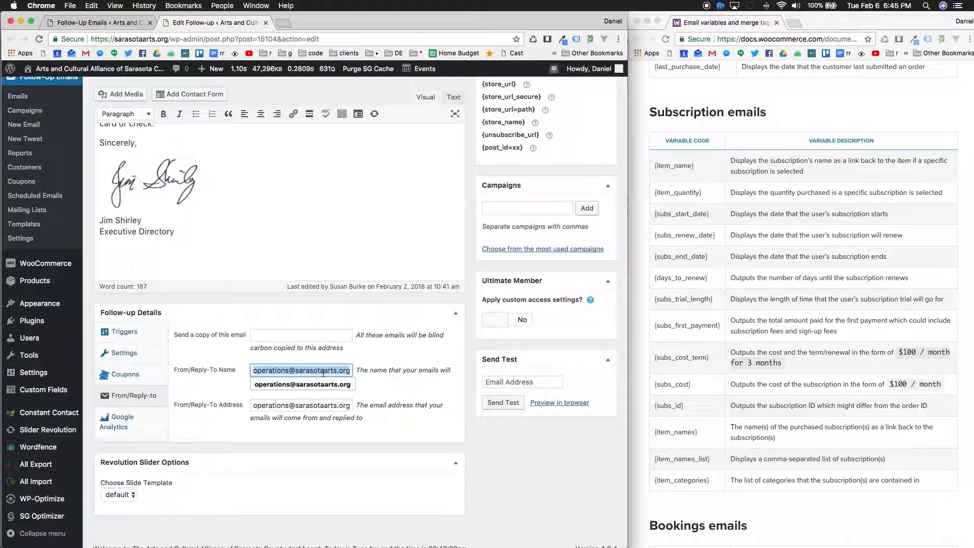
key(super+c)
click(282, 23)
key(super+v)
click(221, 24)
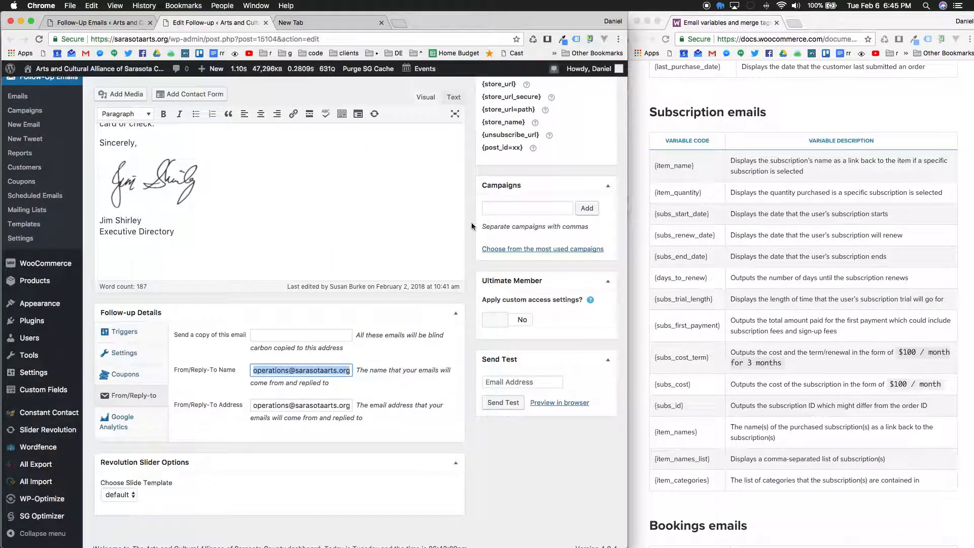
Step: Change the Organization - early notice follow-up's type to Subscription Email
scroll(472, 227, up, 15)
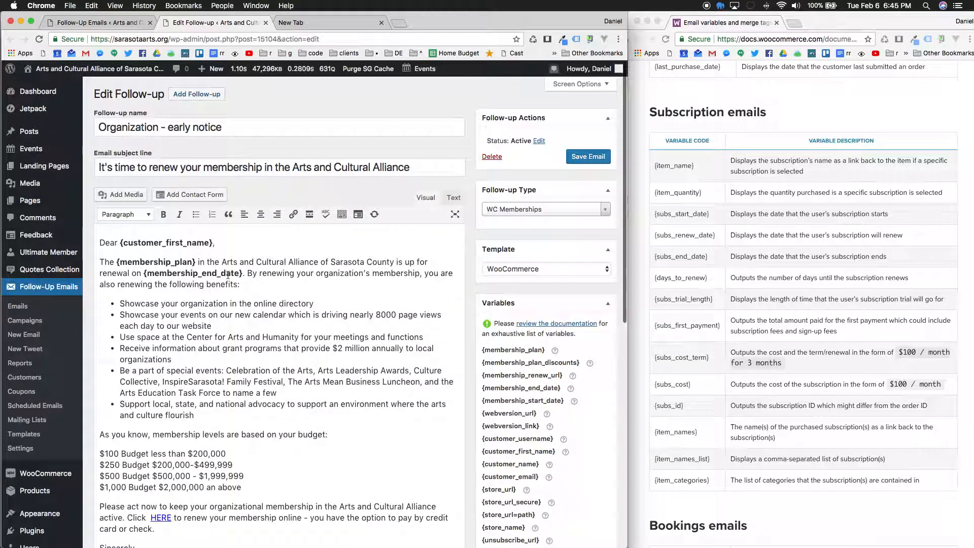
scroll(284, 316, down, 3)
scroll(284, 317, up, 3)
click(604, 209)
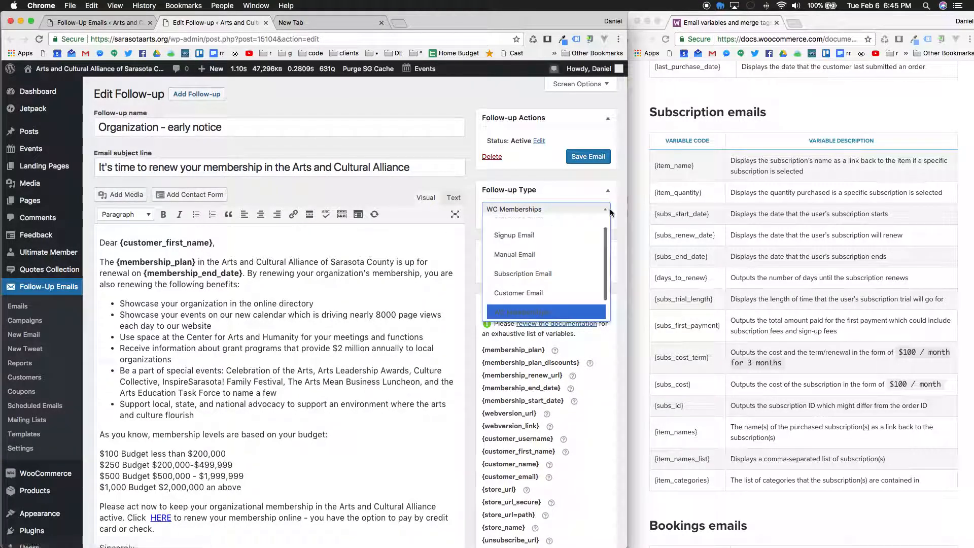
click(560, 274)
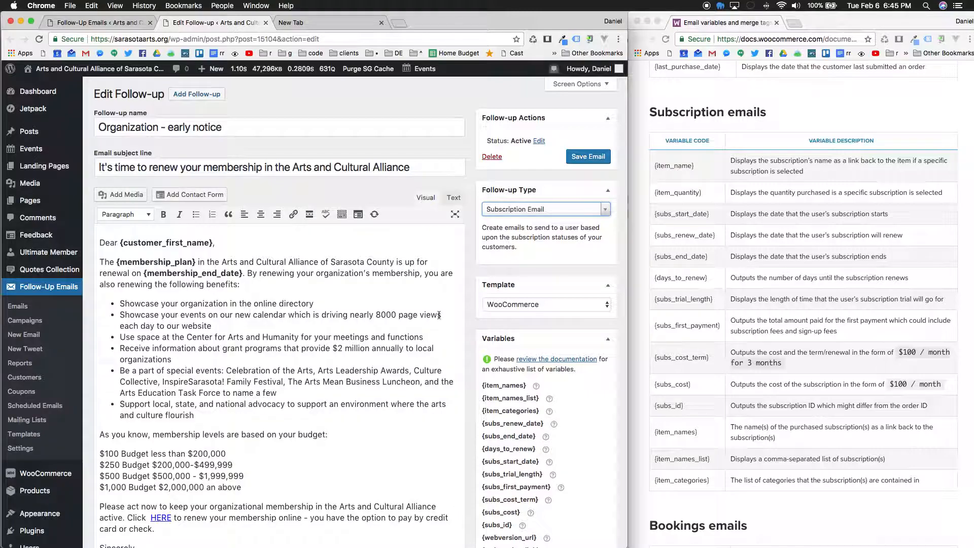
Step: Replace {membership_plan} in the email's opening sentence with the {item_name} variable copied from the subscription emails documentation
scroll(439, 315, down, 2)
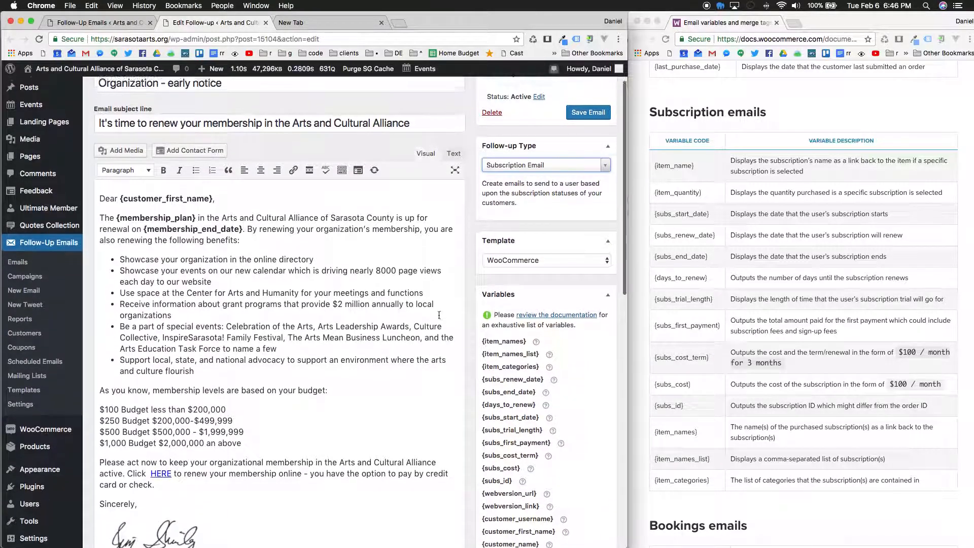
scroll(439, 315, up, 1)
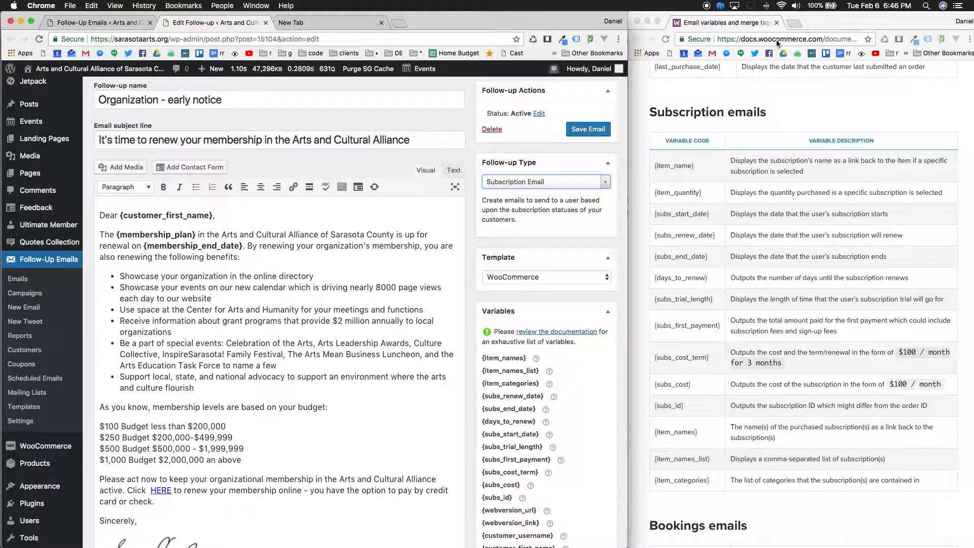
scroll(711, 204, down, 1)
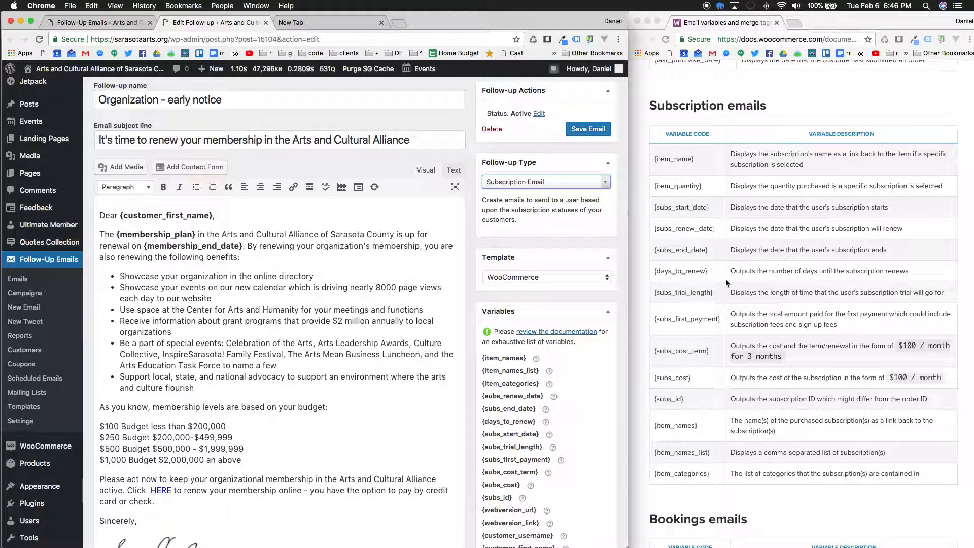
click(817, 165)
triple_click(736, 158)
drag(693, 158, 652, 159)
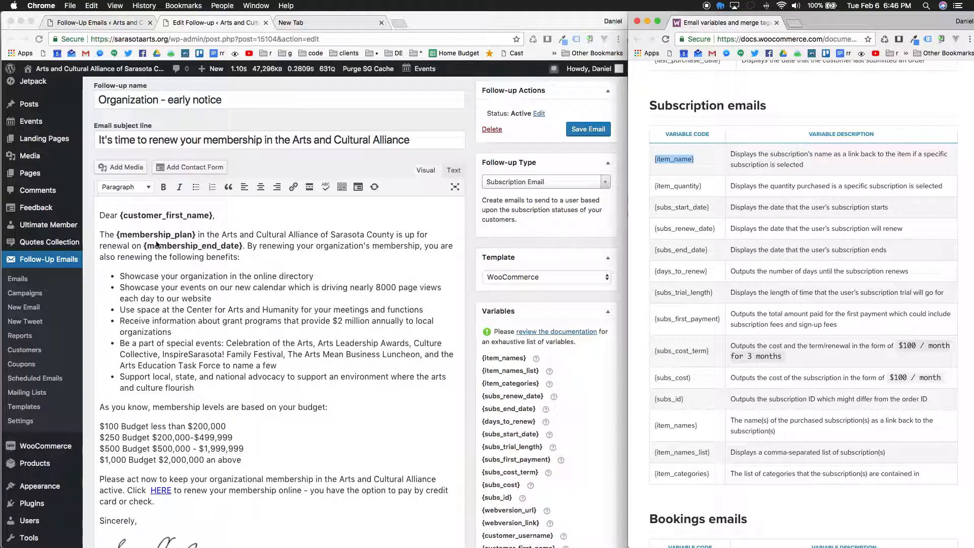
click(117, 235)
drag(117, 235, 196, 235)
key(super+v)
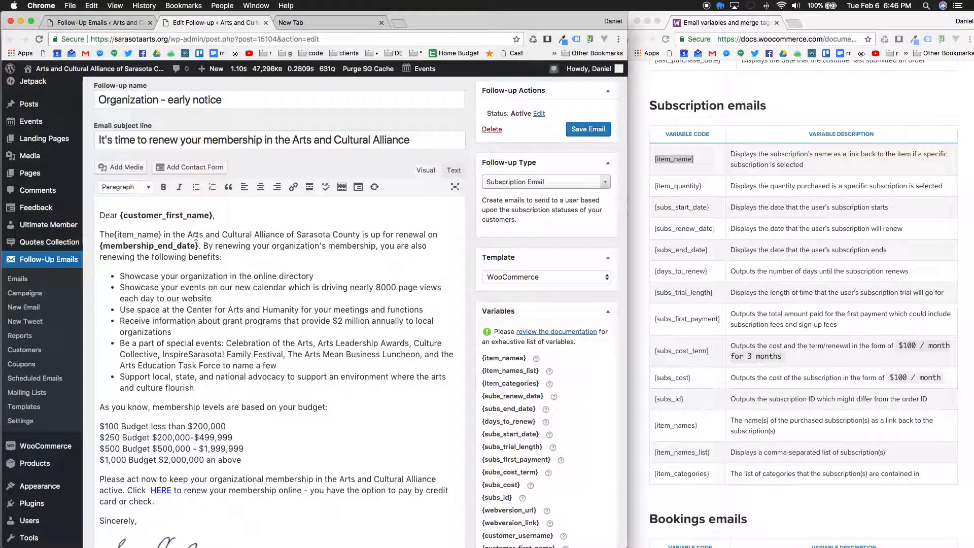
Step: Add a space before {item_name} in the opening sentence and make the variable bold
click(115, 235)
drag(117, 234, 164, 234)
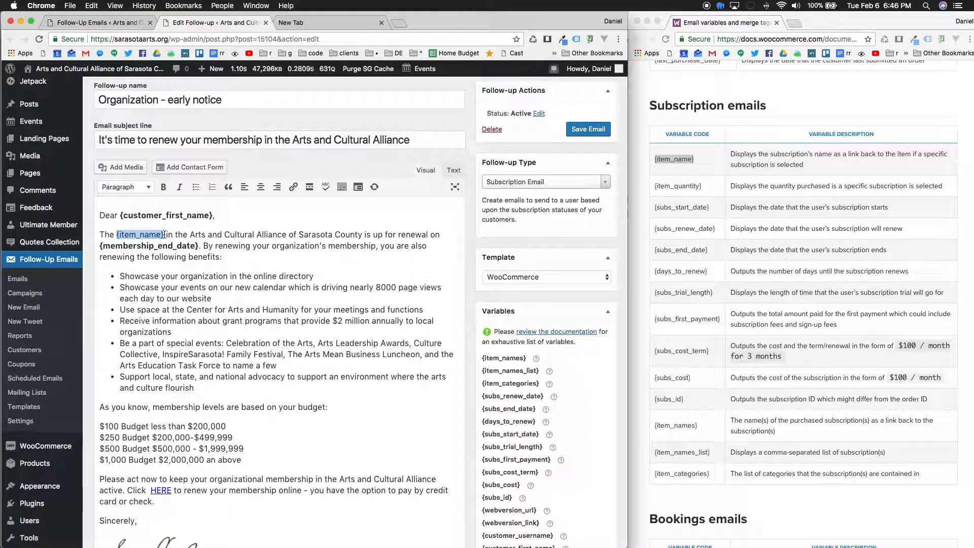
key(super+b)
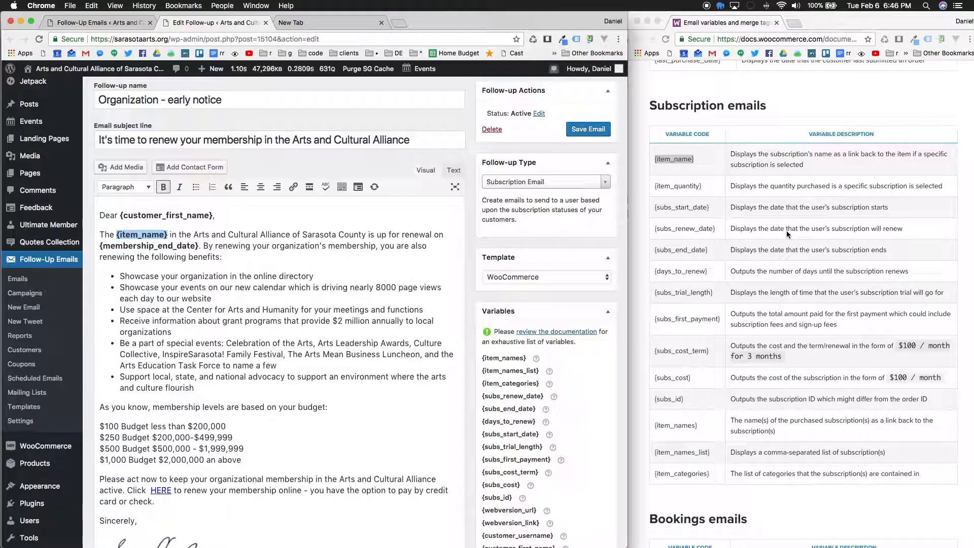
Step: Replace {membership_end_date} with {subs_end_date} from the documentation, leaving no space before the period
drag(708, 250, 654, 253)
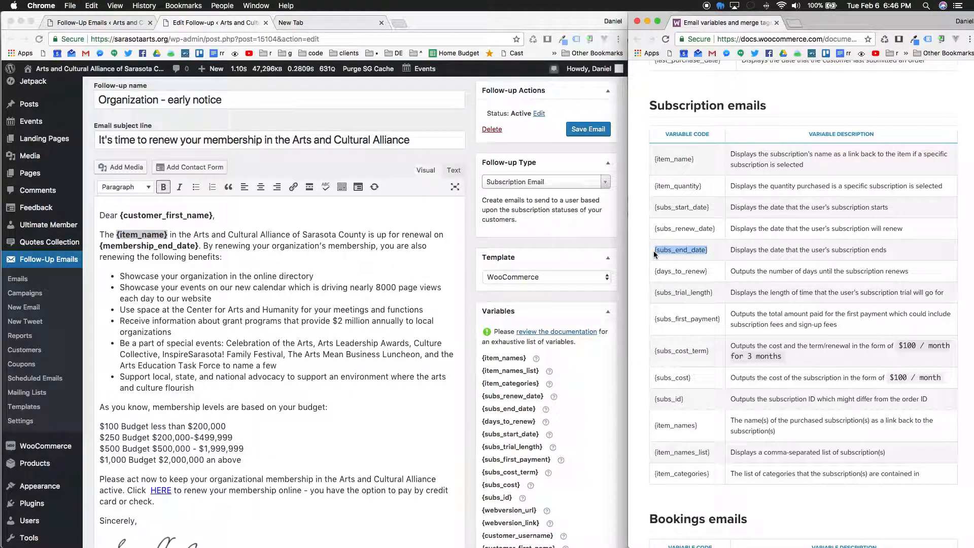
click(99, 247)
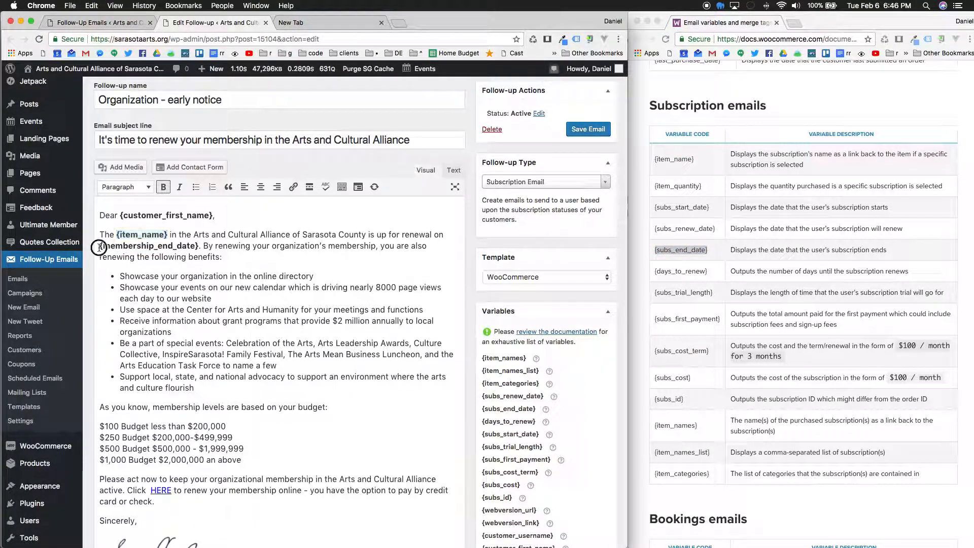
click(199, 246)
drag(198, 246, 98, 247)
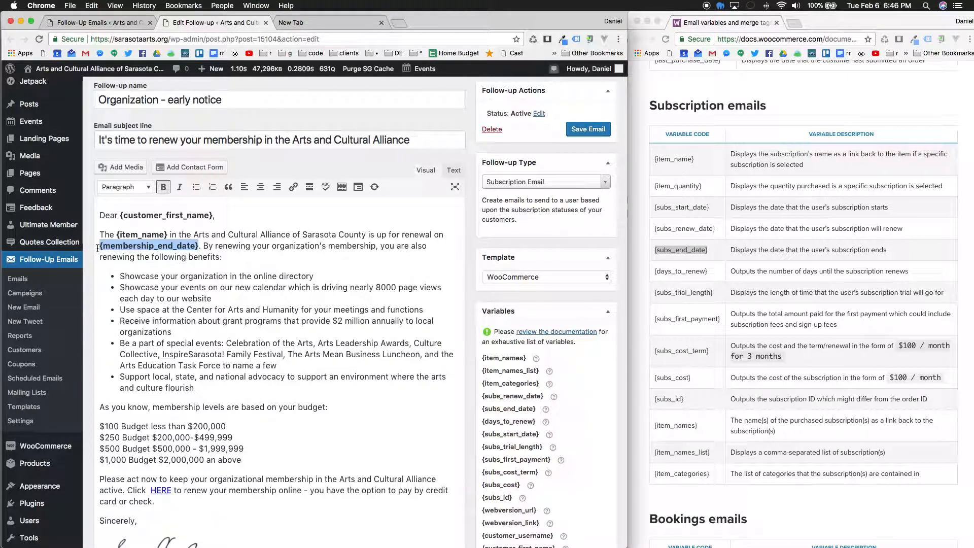
key(super+v)
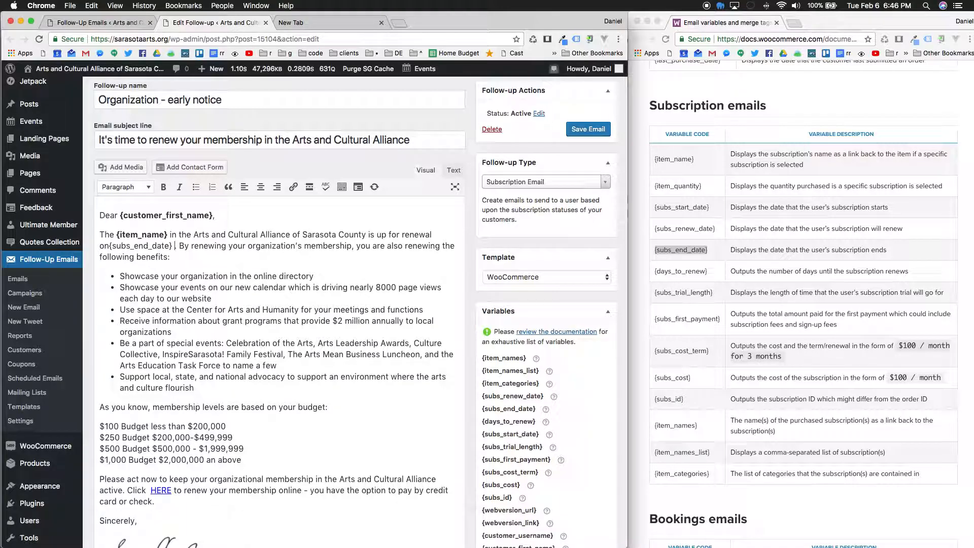
key(BackSpace)
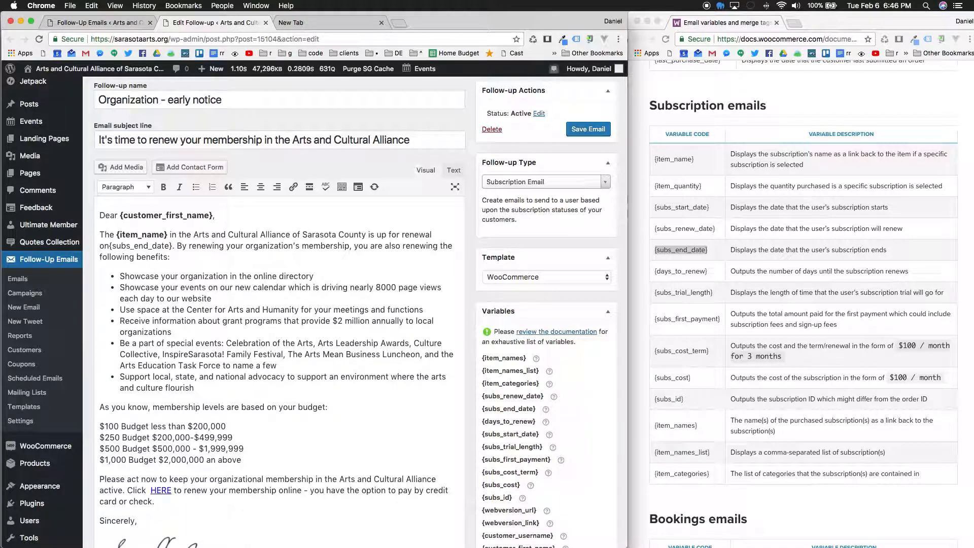
Step: Insert a space before {subs_end_date} in the opening sentence and make the variable bold
click(110, 246)
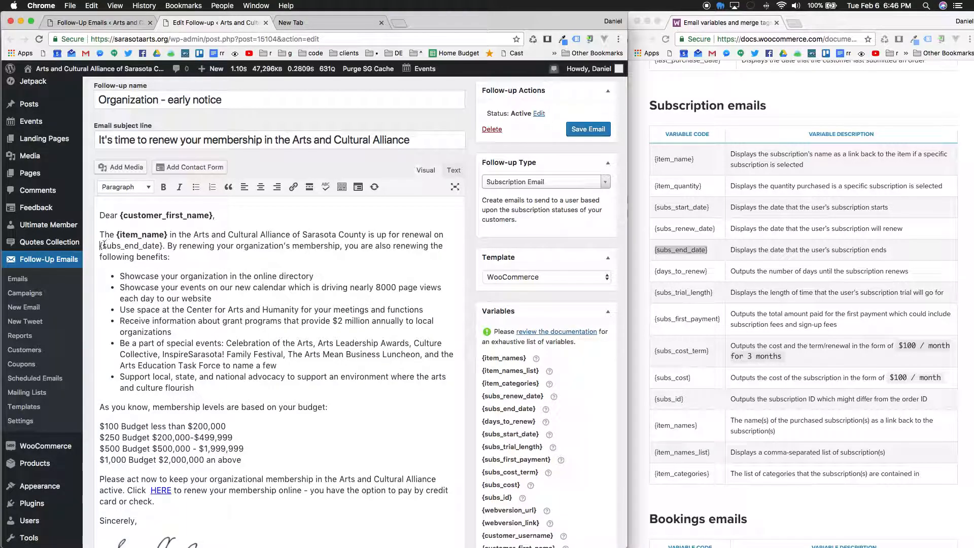
drag(100, 246, 164, 246)
key(super+b)
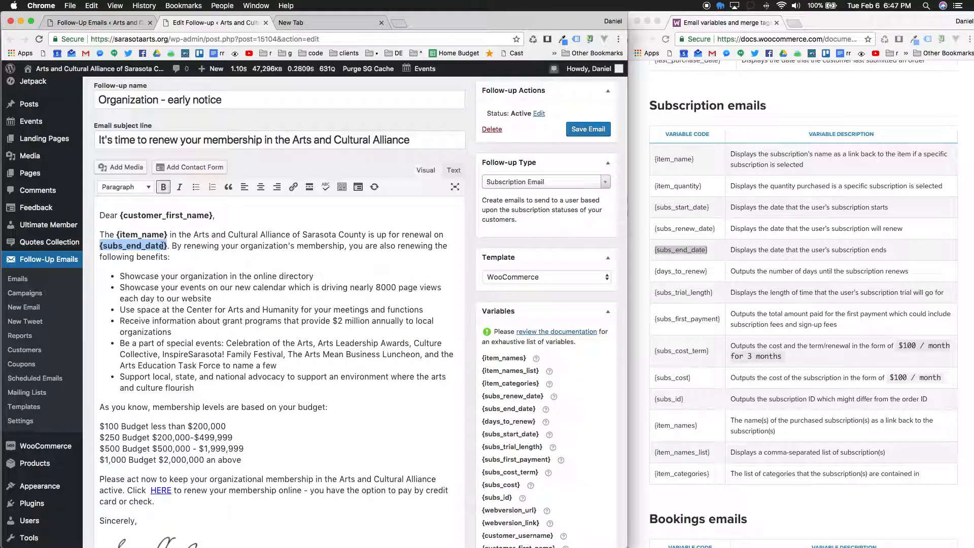
click(207, 246)
Step: Set the follow-up's trigger to before active subscription expires
scroll(691, 270, down, 1)
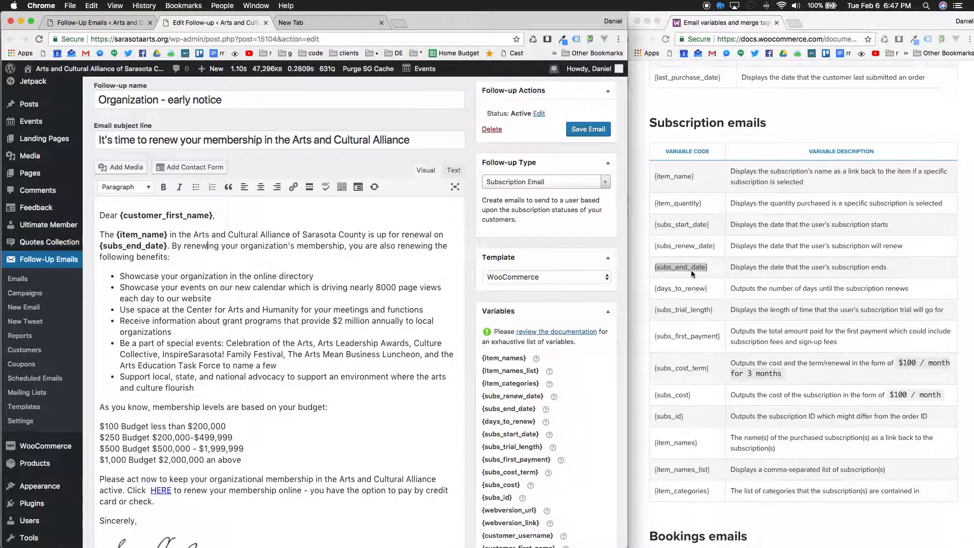
scroll(565, 421, down, 3)
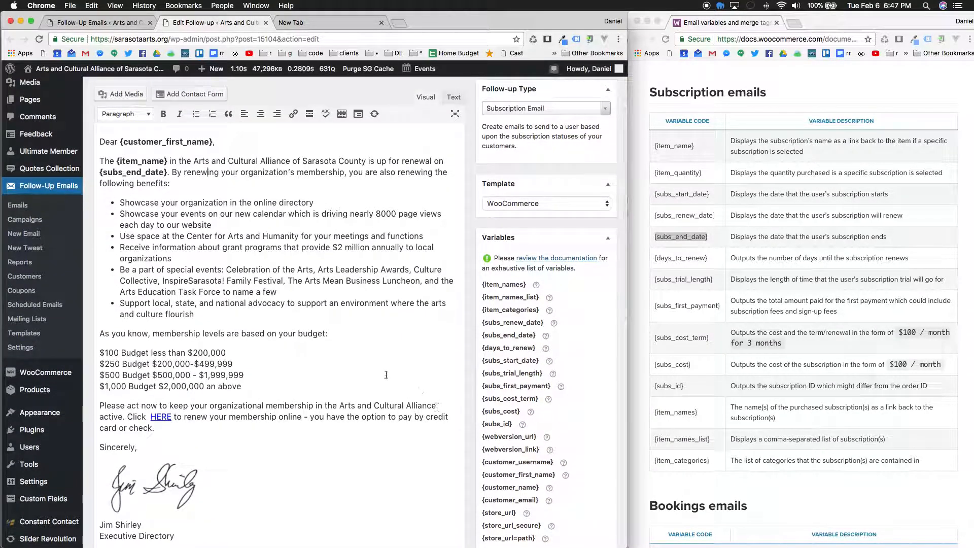
scroll(386, 374, down, 3)
scroll(386, 375, down, 10)
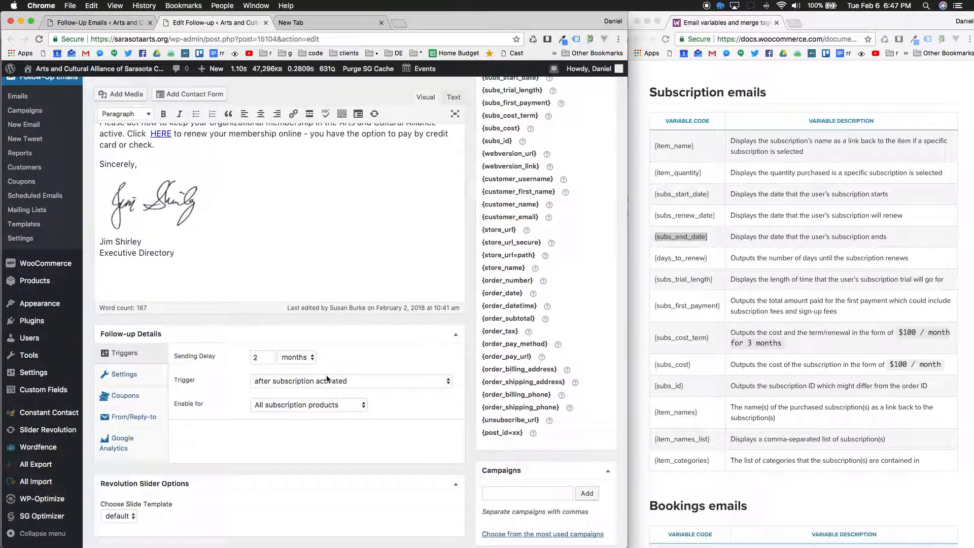
click(381, 380)
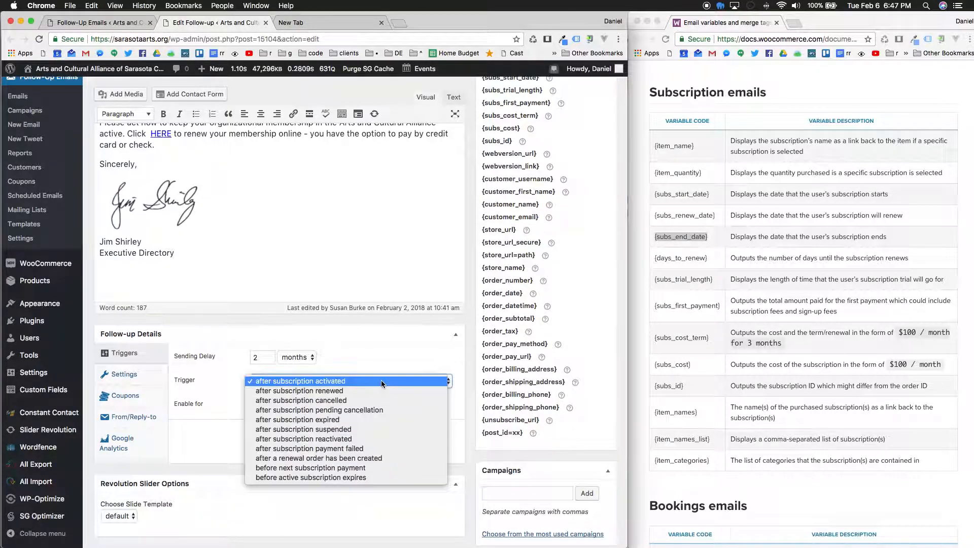
click(381, 477)
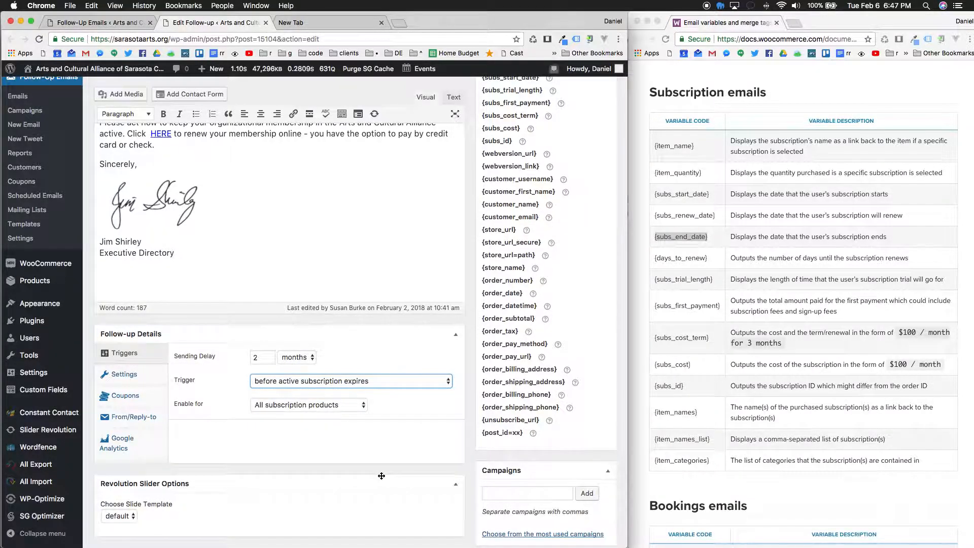
Step: Enable the email for the specific subscription product Organization Membership (organization_membership) and include its variations
click(348, 406)
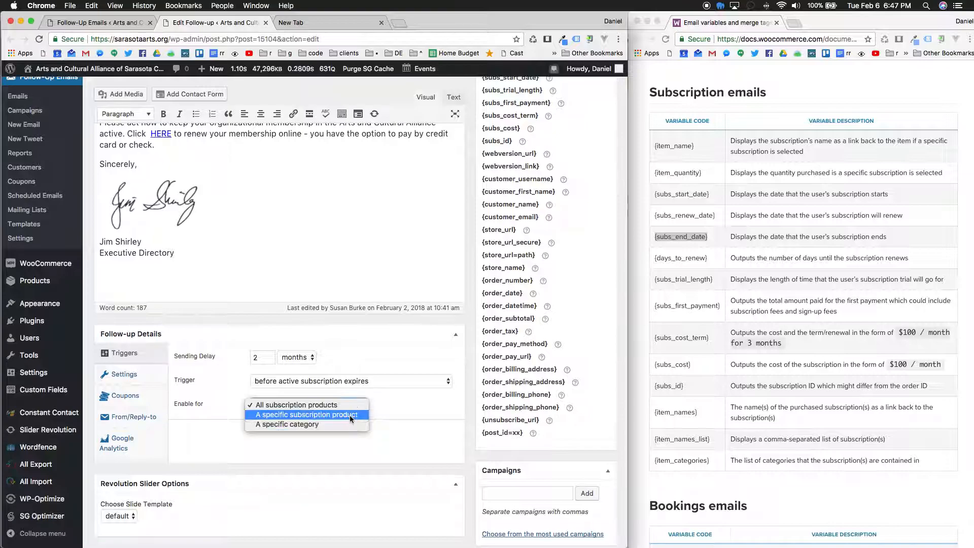
click(351, 418)
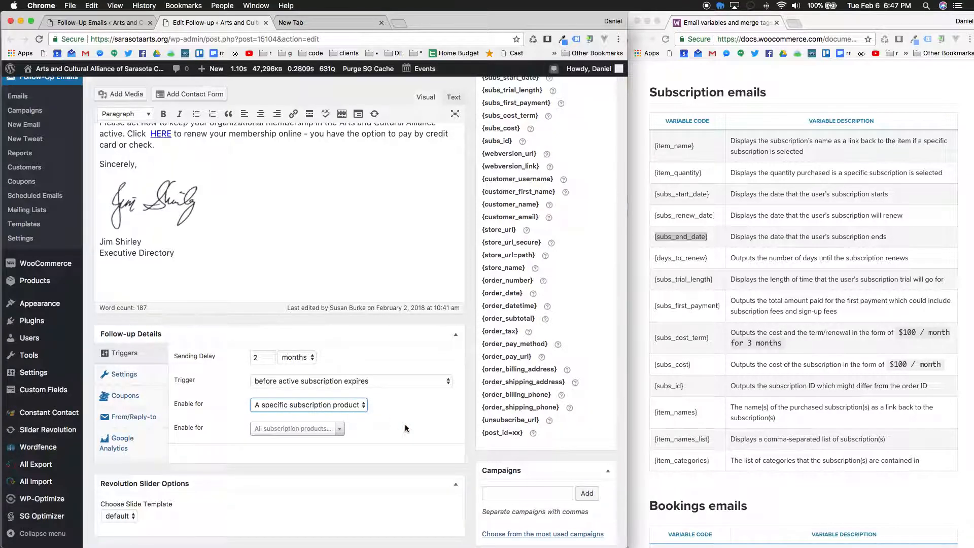
click(340, 430)
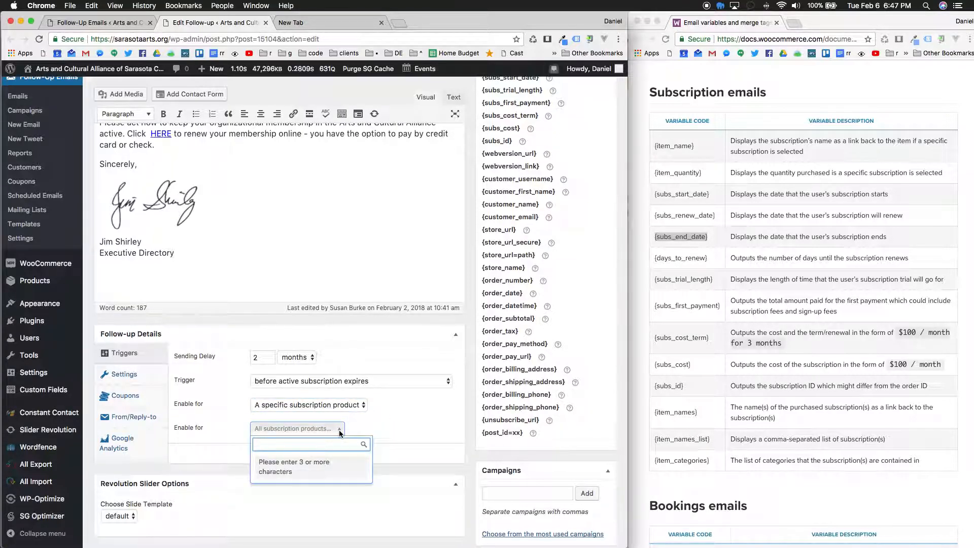
text(organization)
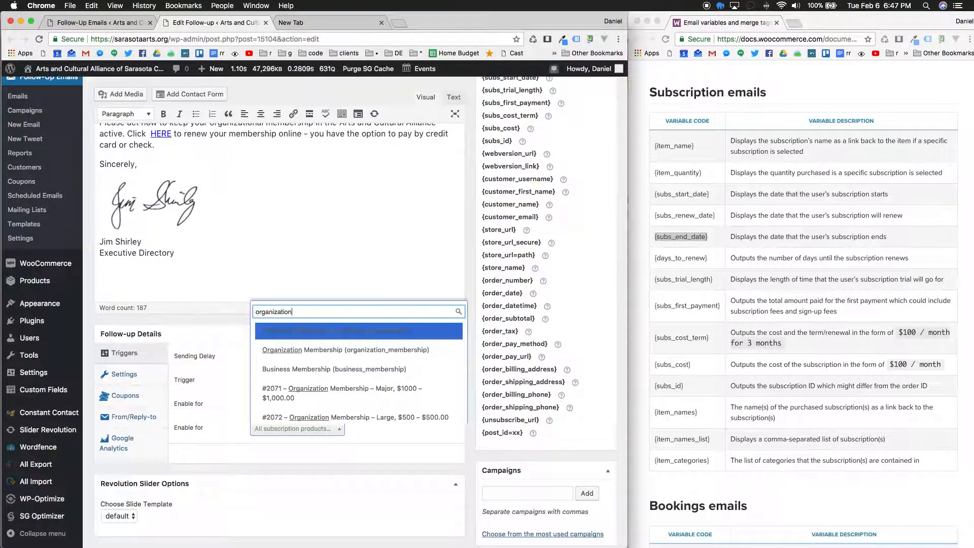
click(327, 351)
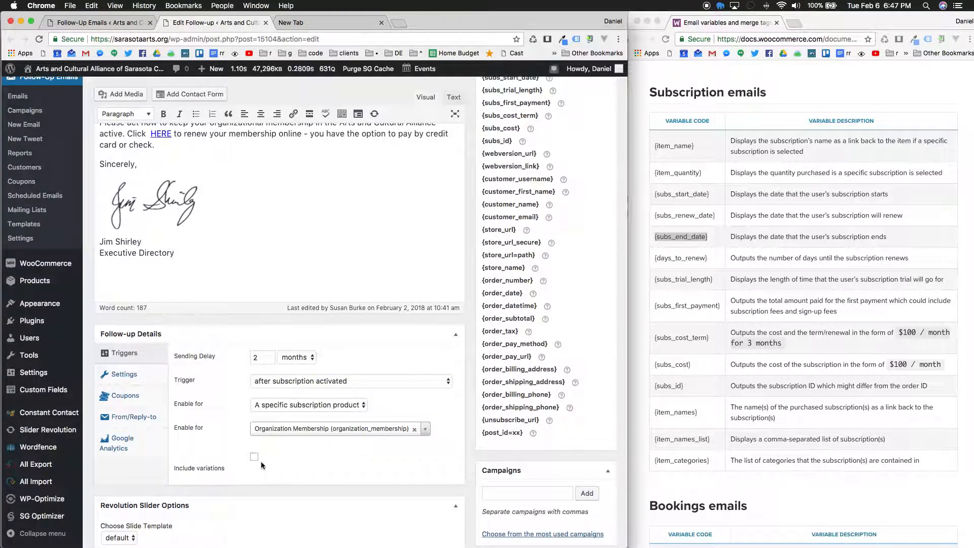
scroll(256, 462, down, 1)
click(254, 434)
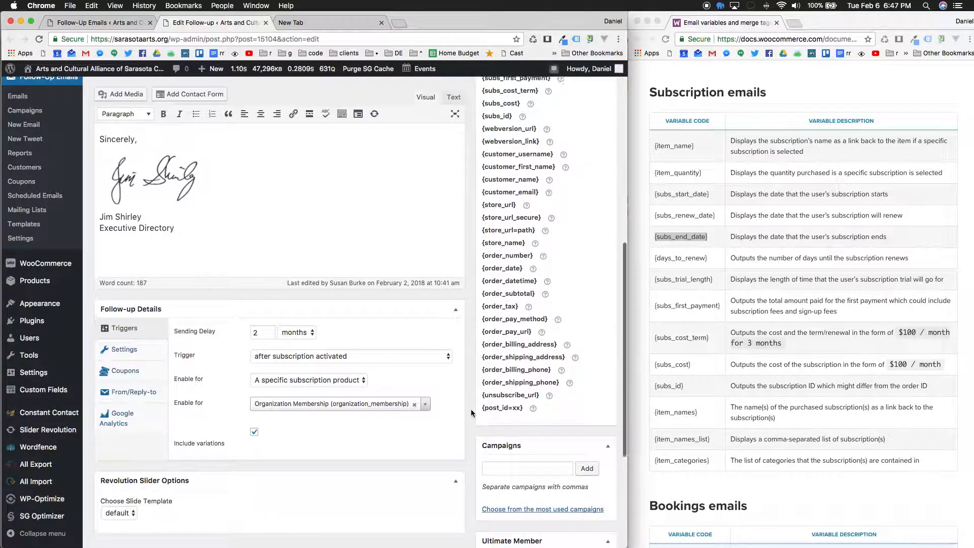
Step: Turn on importing existing orders that match the email criteria, and check the From/Reply-to details
scroll(471, 416, down, 3)
scroll(471, 411, up, 3)
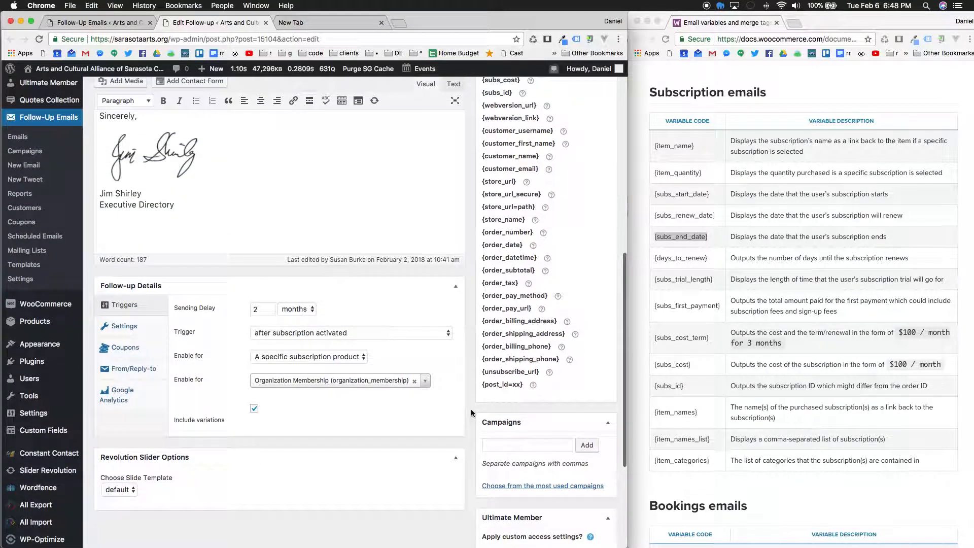
click(124, 396)
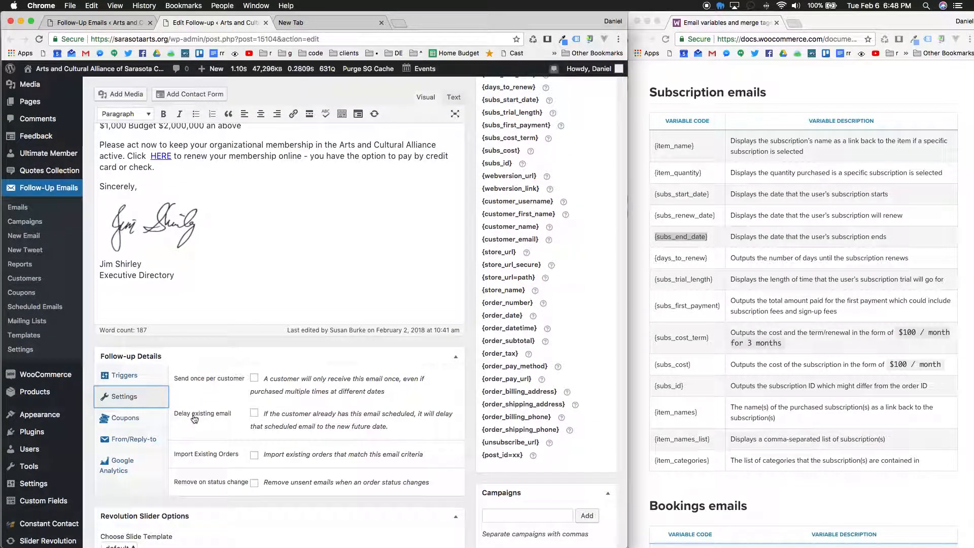
scroll(203, 422, down, 1)
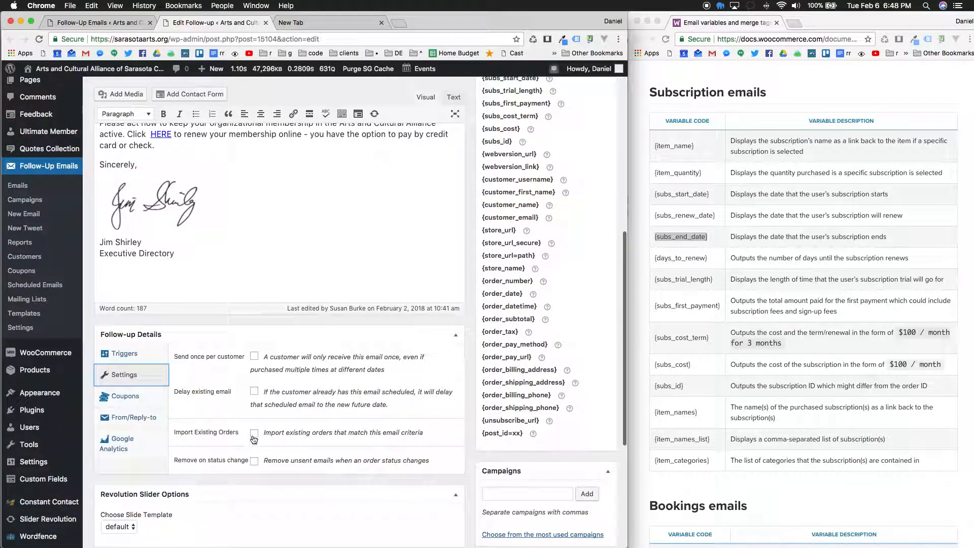
click(254, 432)
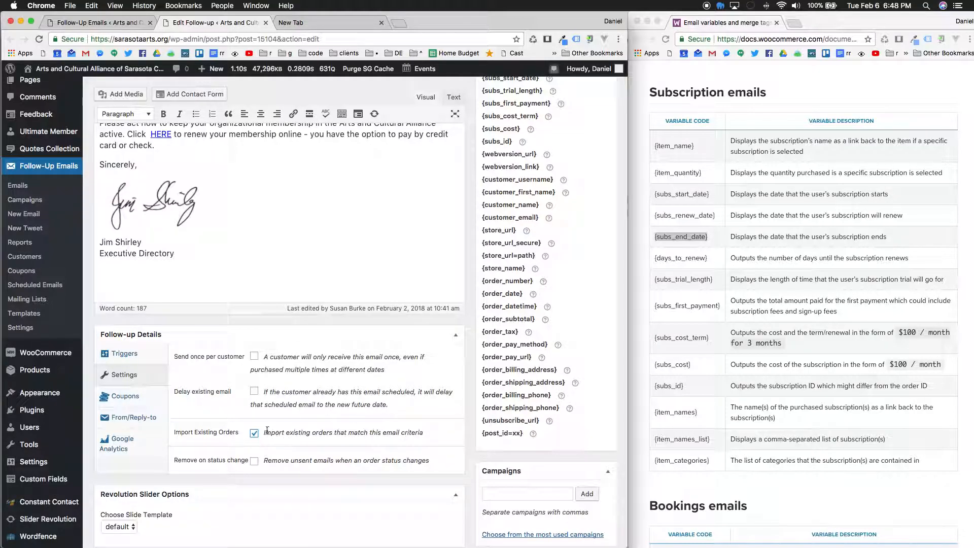
scroll(266, 430, down, 1)
click(132, 404)
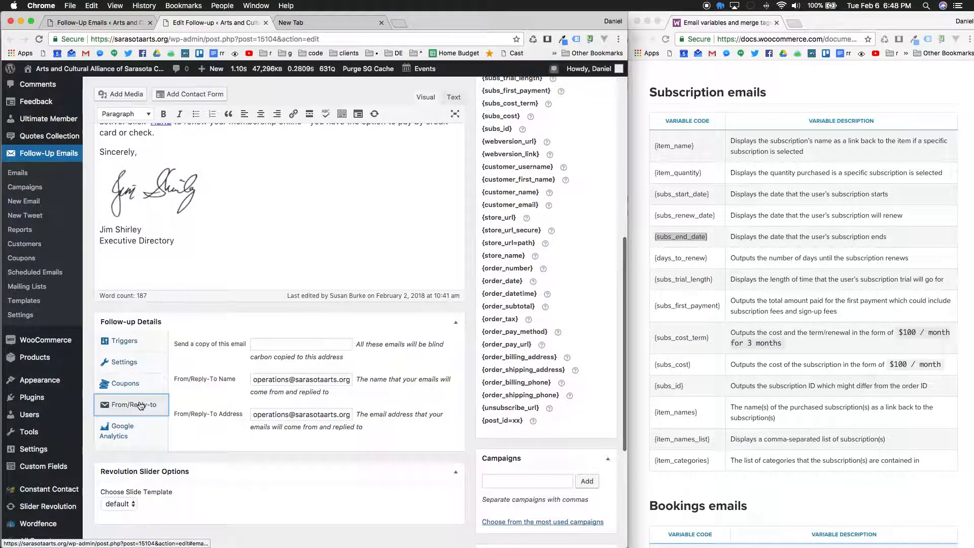
click(142, 372)
Step: Preview the email in the browser, check its greeting, plan name and renewal date, and close the preview
scroll(461, 418, down, 5)
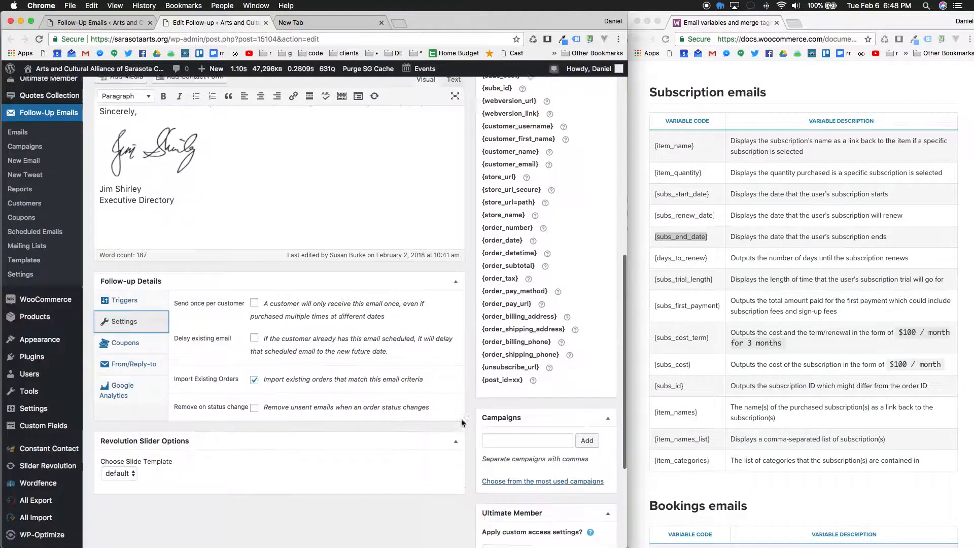
scroll(461, 423, down, 2)
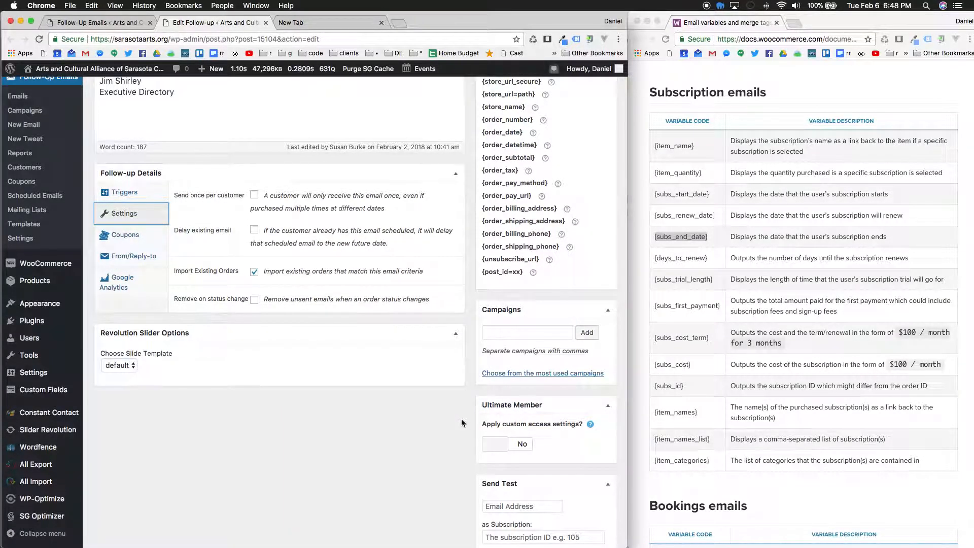
scroll(461, 423, down, 3)
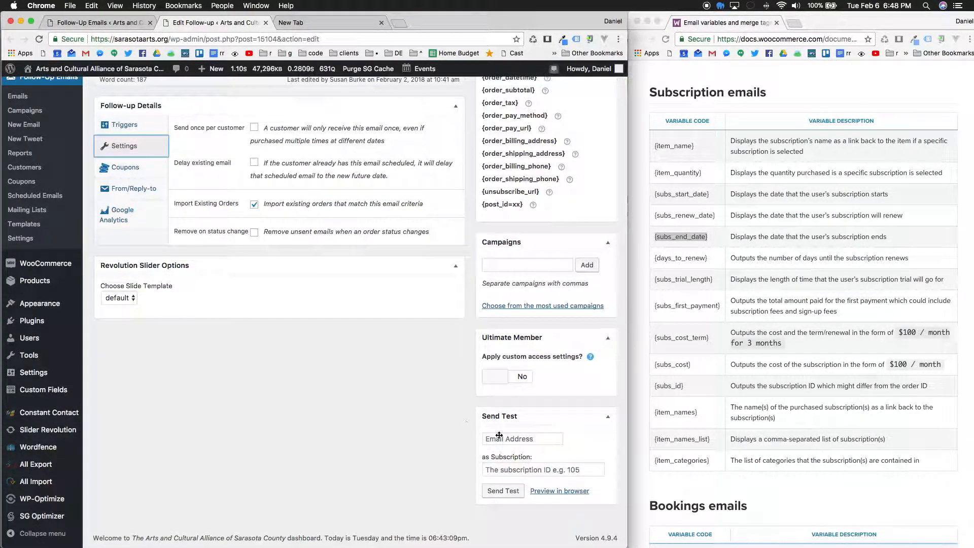
click(561, 489)
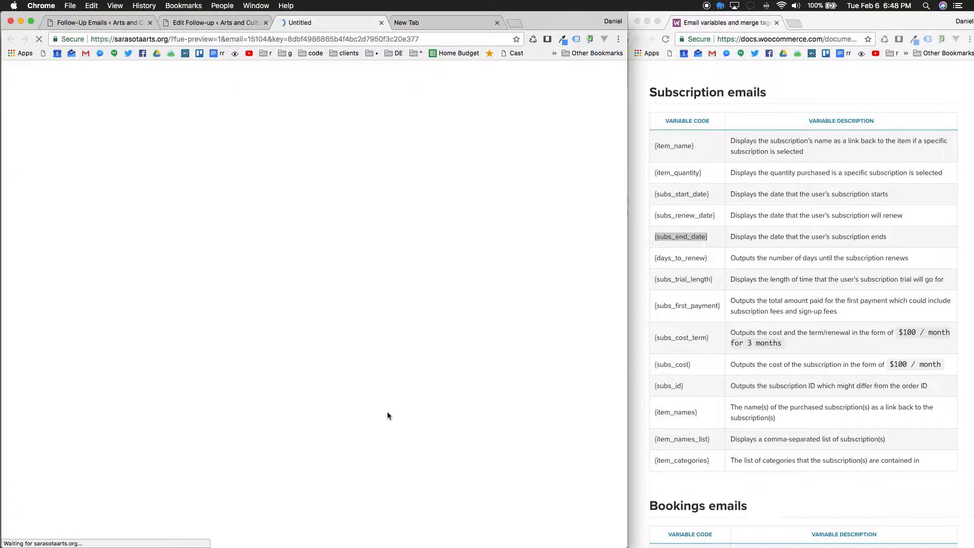
scroll(237, 311, down, 5)
scroll(237, 312, down, 10)
scroll(237, 312, up, 11)
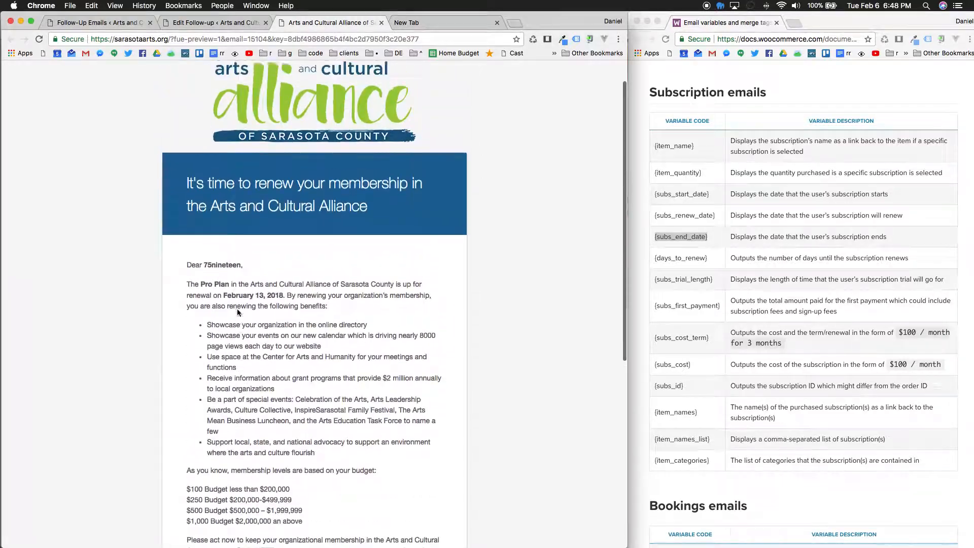
click(382, 22)
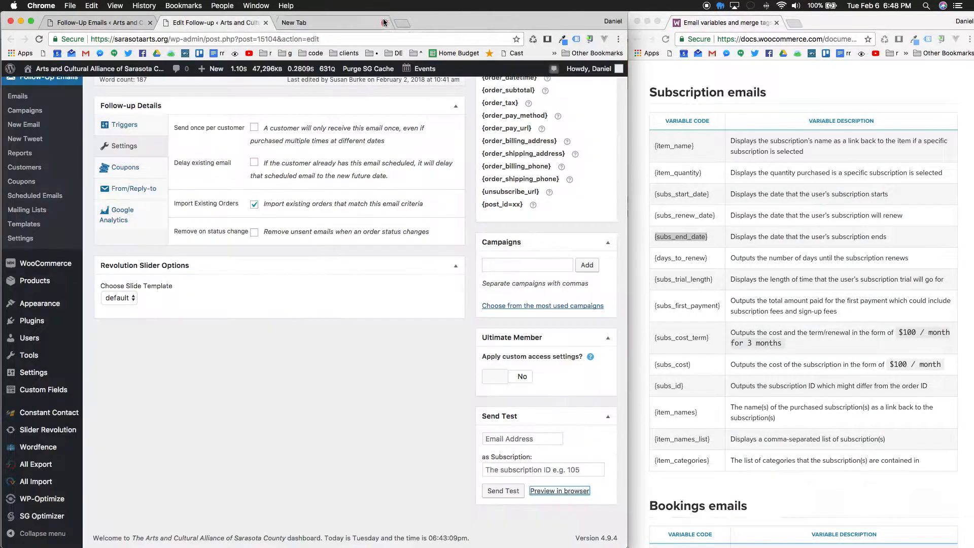
Step: Recheck the opening sentence's variables, save the follow-up email and import the existing orders that match it
scroll(470, 167, up, 15)
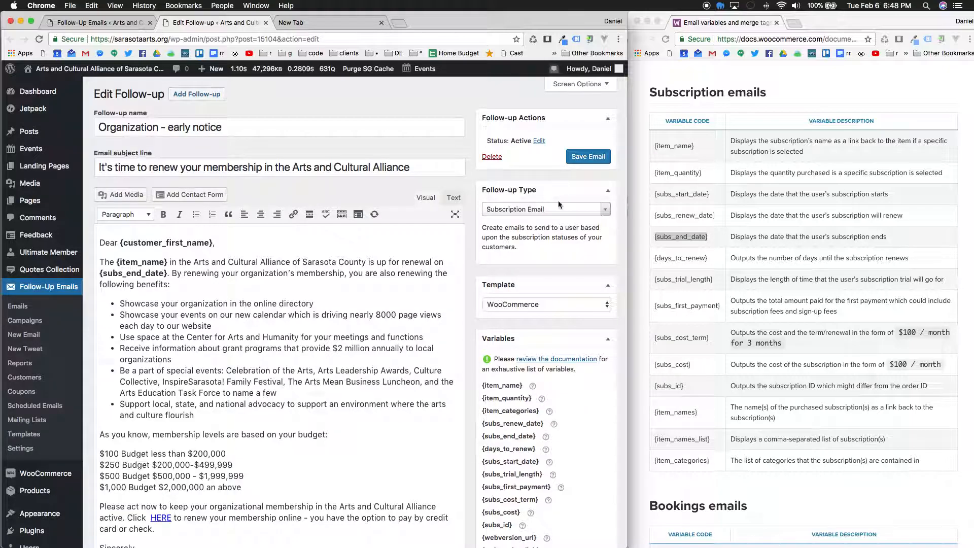
scroll(476, 176, down, 5)
scroll(457, 176, up, 3)
double_click(129, 169)
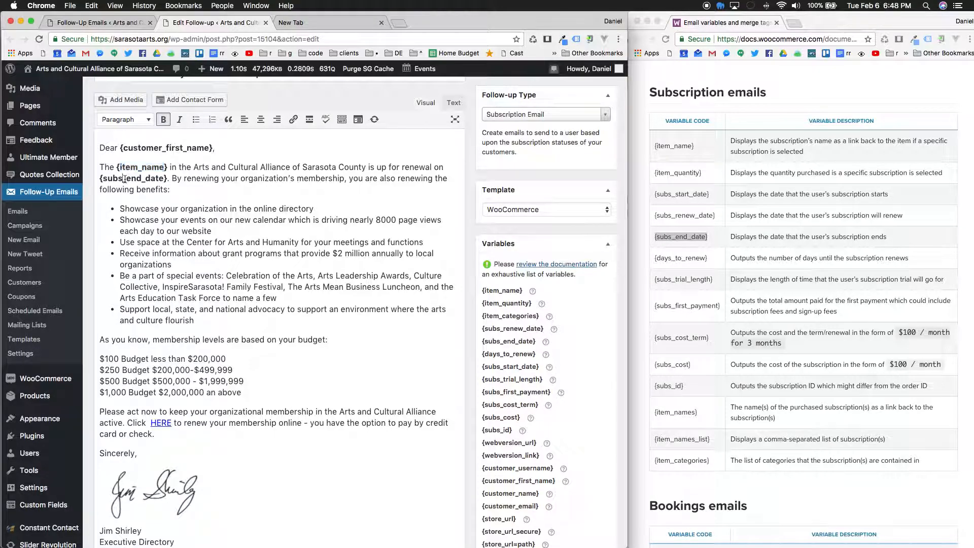
double_click(124, 179)
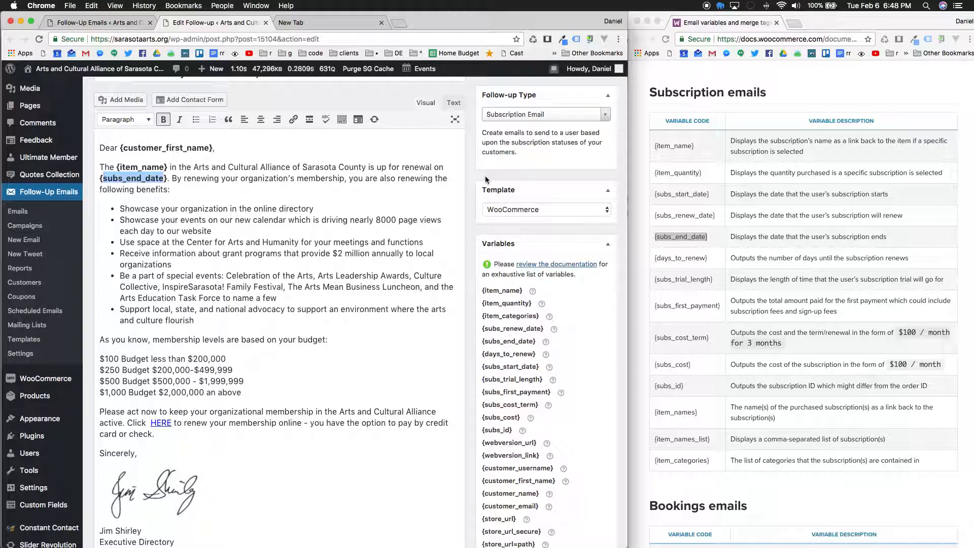
scroll(470, 182, up, 3)
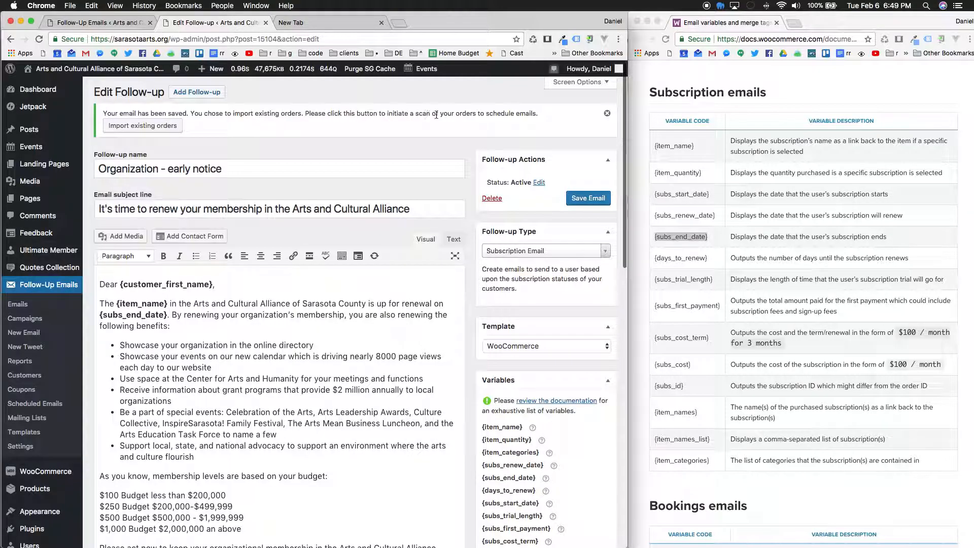
click(156, 129)
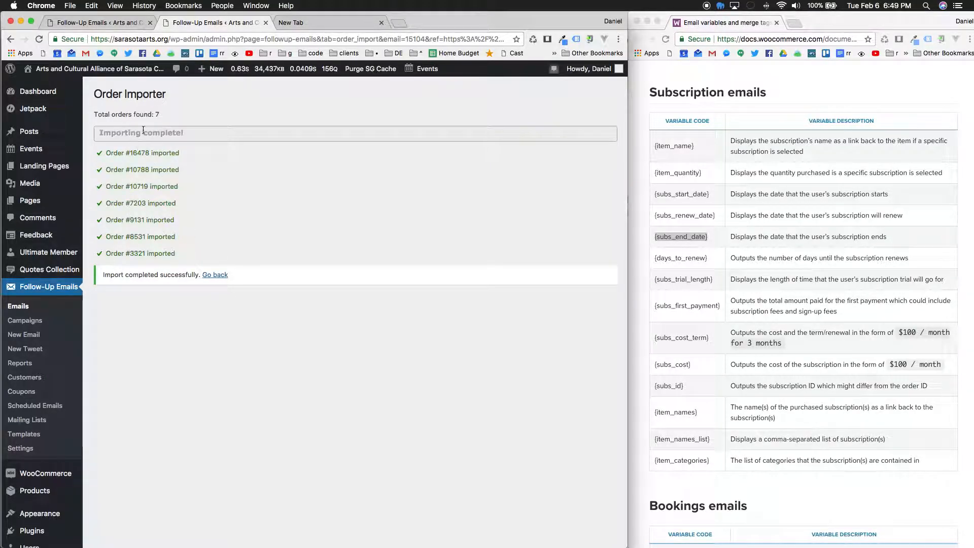
Step: Return to the follow-up emails overview and check the name, interval and product of the listed Subscription Emails
click(215, 274)
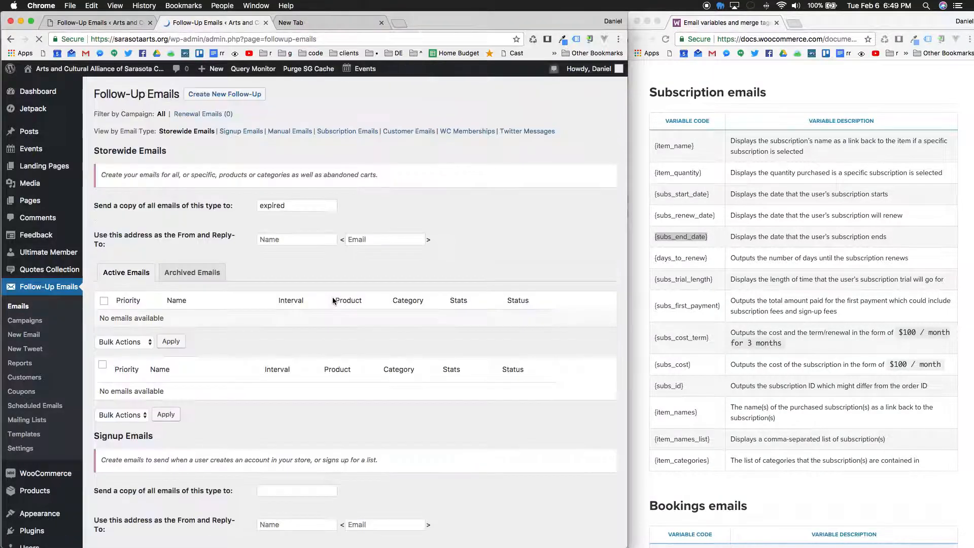
scroll(333, 300, down, 4)
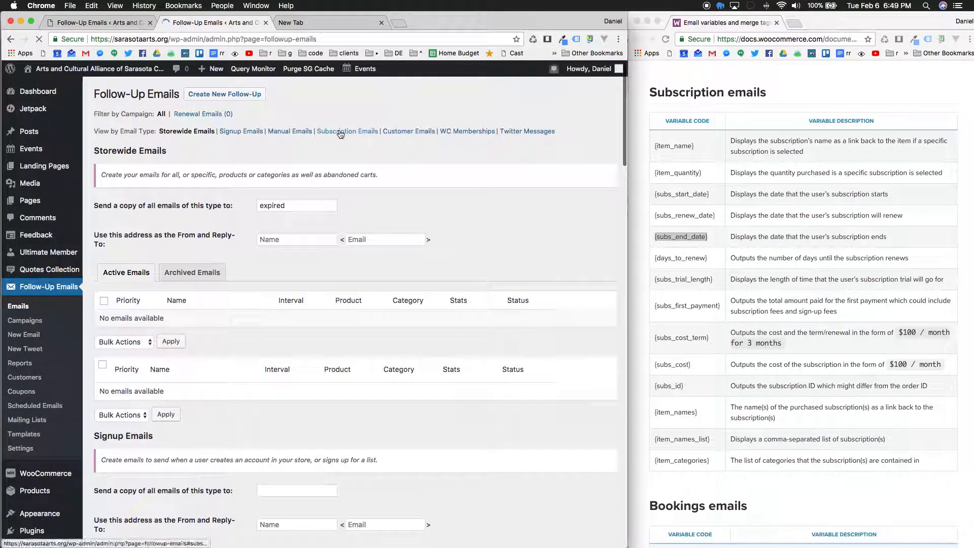
click(338, 133)
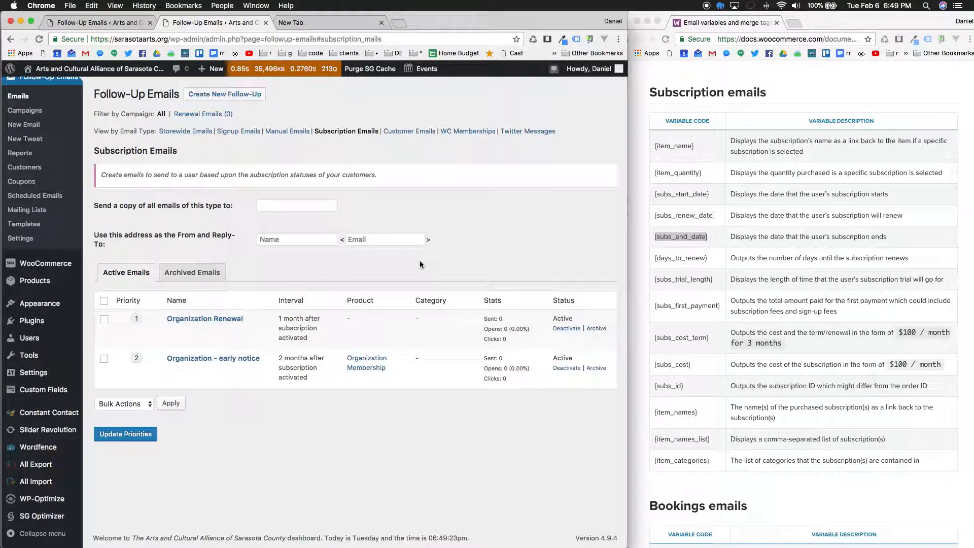
mouse_move(321, 373)
mouse_move(192, 322)
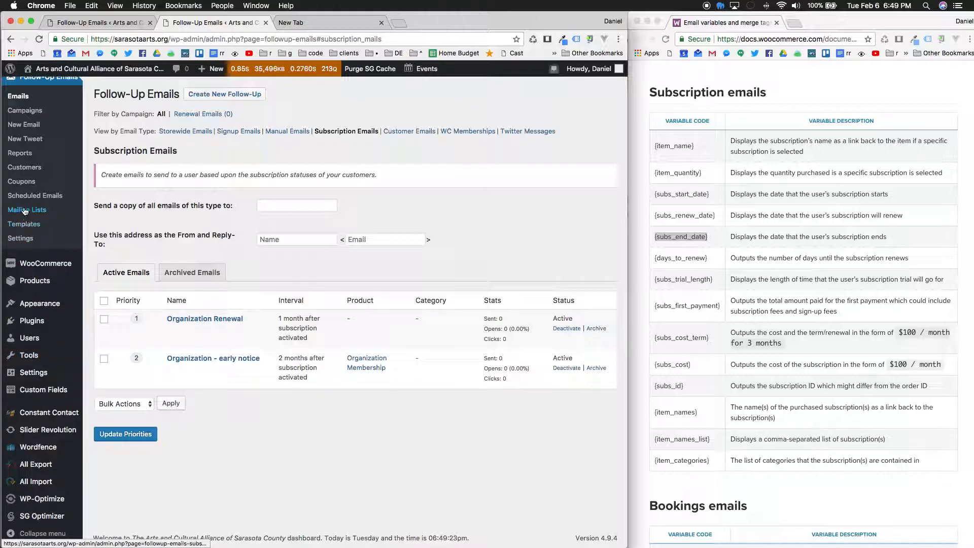
Step: Look over the follow-up email reports and open the list of scheduled emails
click(21, 154)
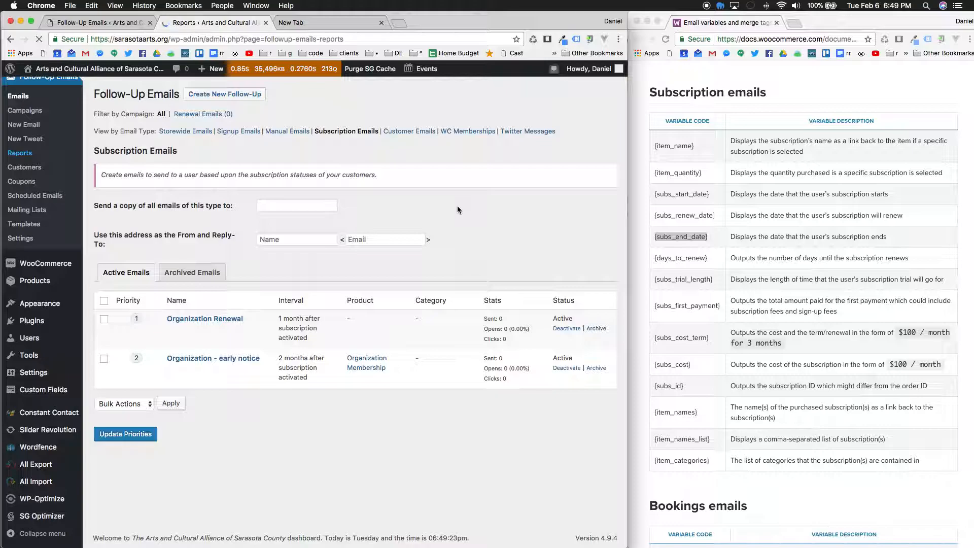
scroll(439, 228, down, 5)
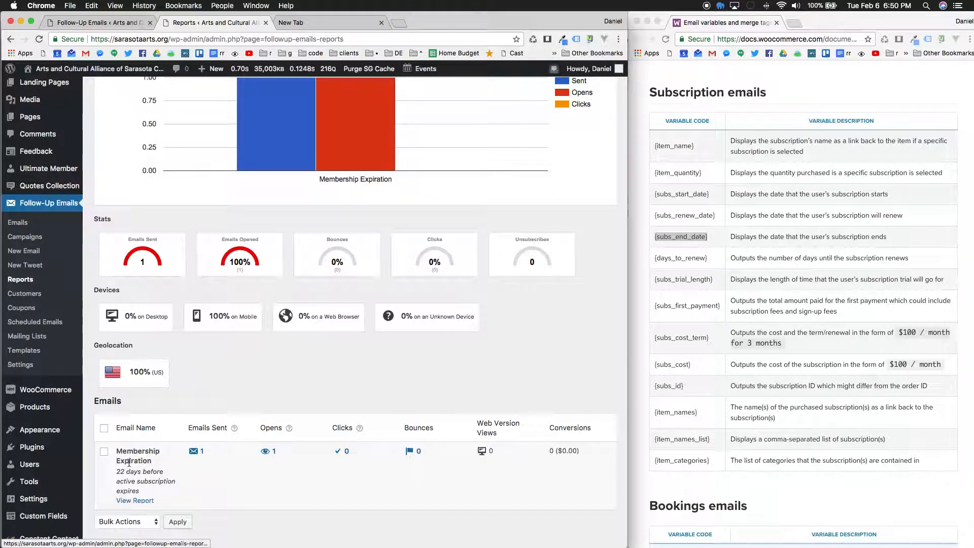
scroll(394, 440, up, 1)
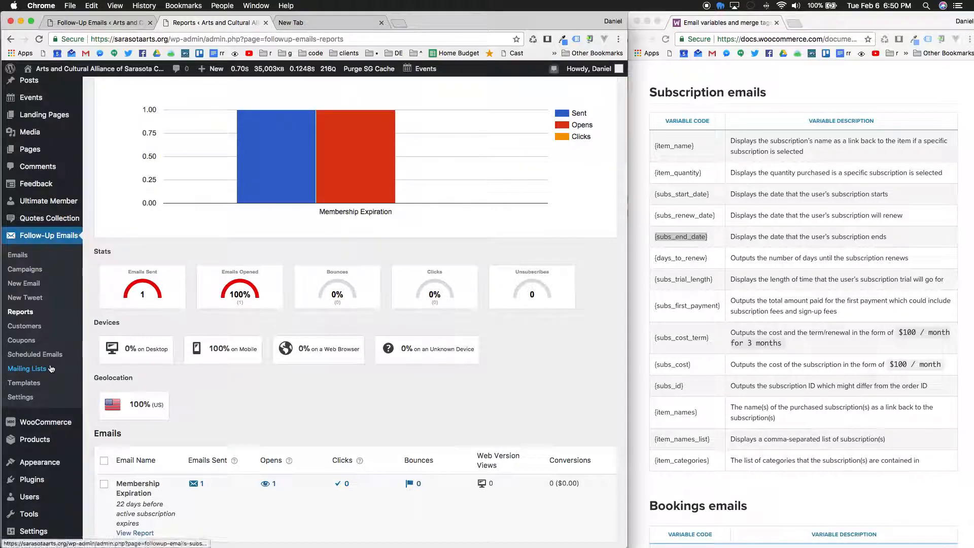
click(39, 355)
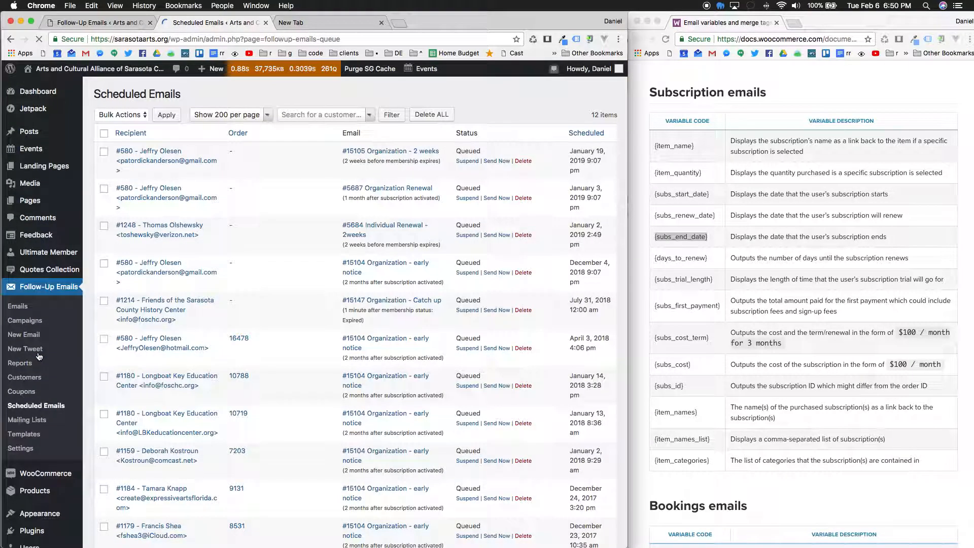
Step: Review the queued scheduled emails, checking the recipient, order, trigger and scheduled date of each Organization - early notice entry
scroll(307, 353, down, 1)
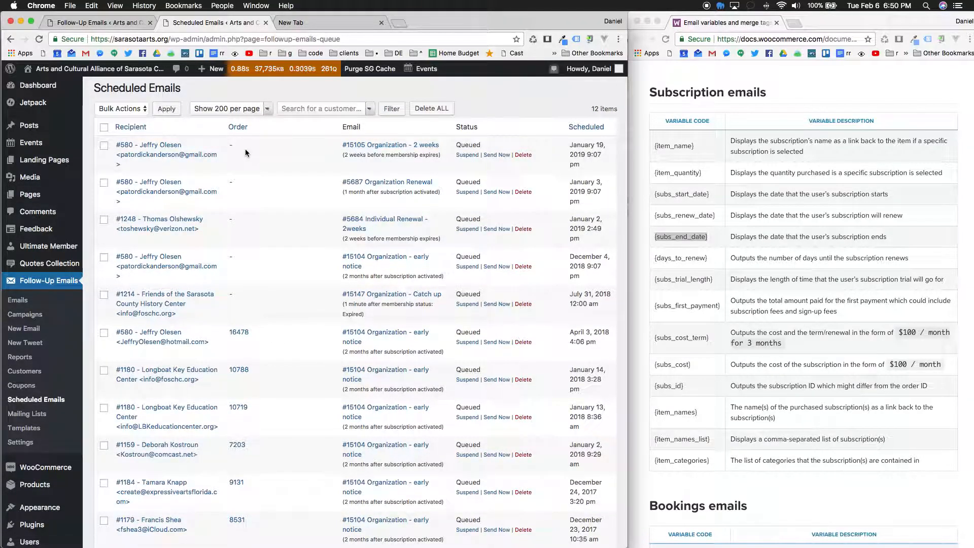
scroll(348, 223, down, 10)
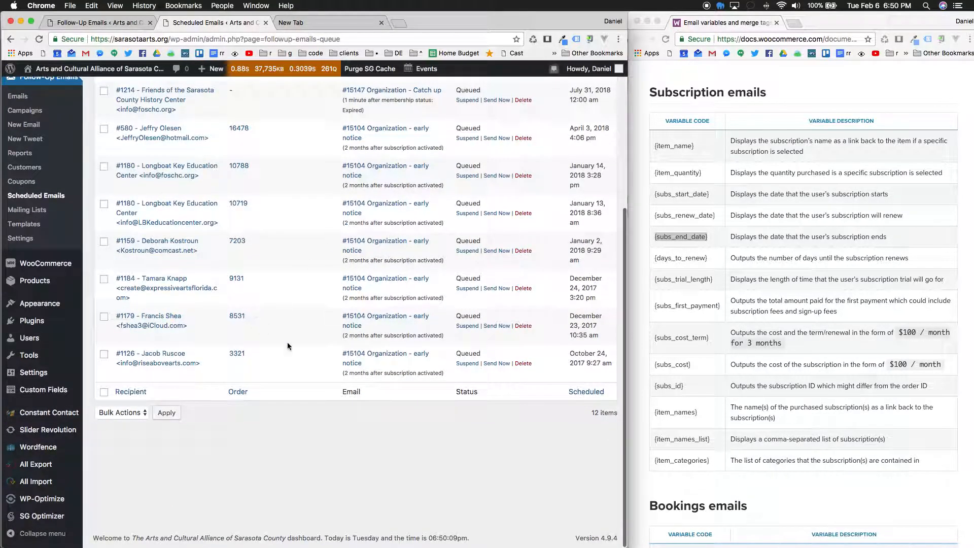
scroll(324, 368, up, 1)
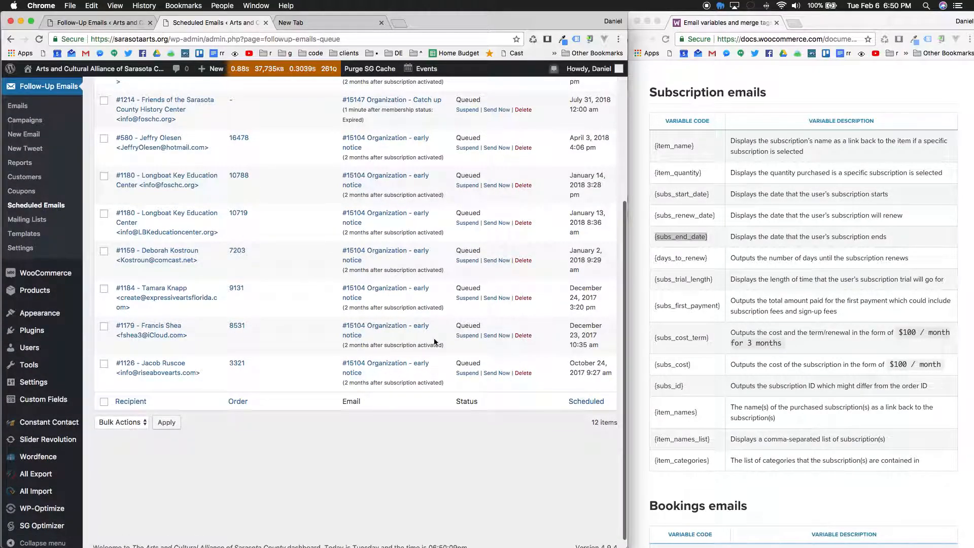
scroll(369, 340, up, 3)
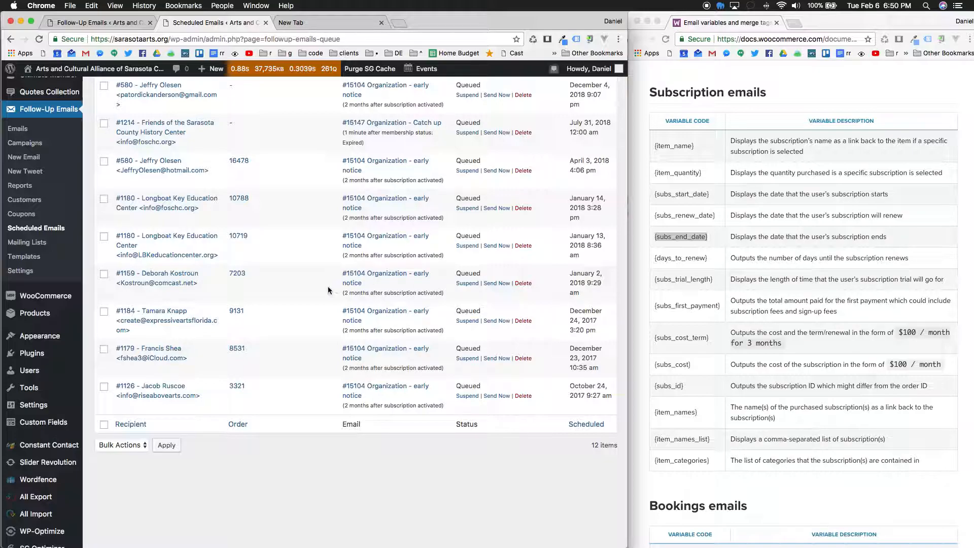
scroll(327, 287, up, 3)
scroll(328, 290, up, 1)
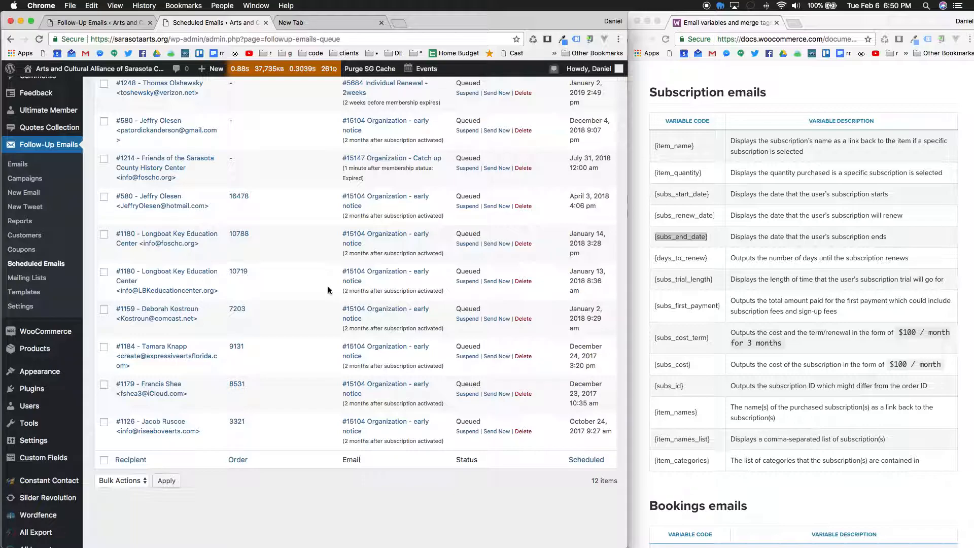
scroll(327, 289, up, 1)
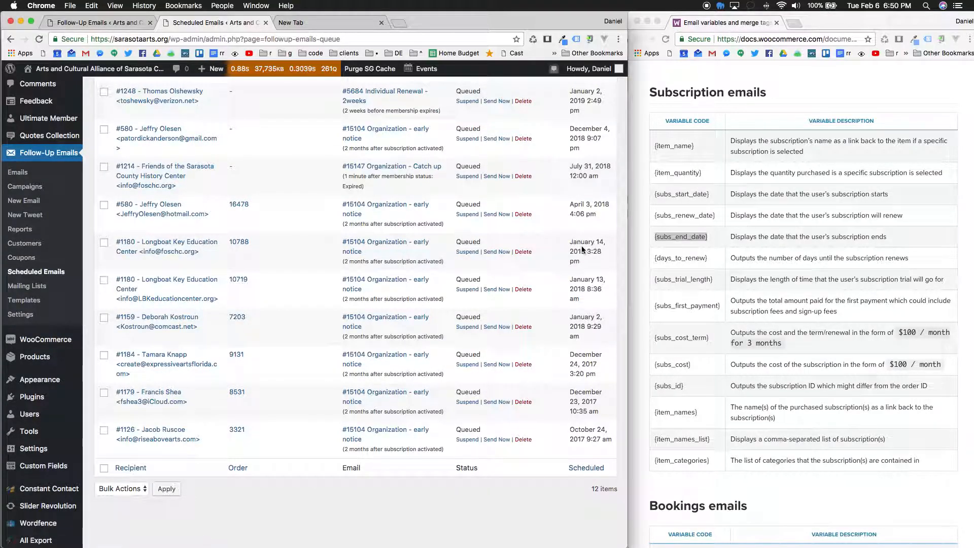
scroll(583, 250, up, 1)
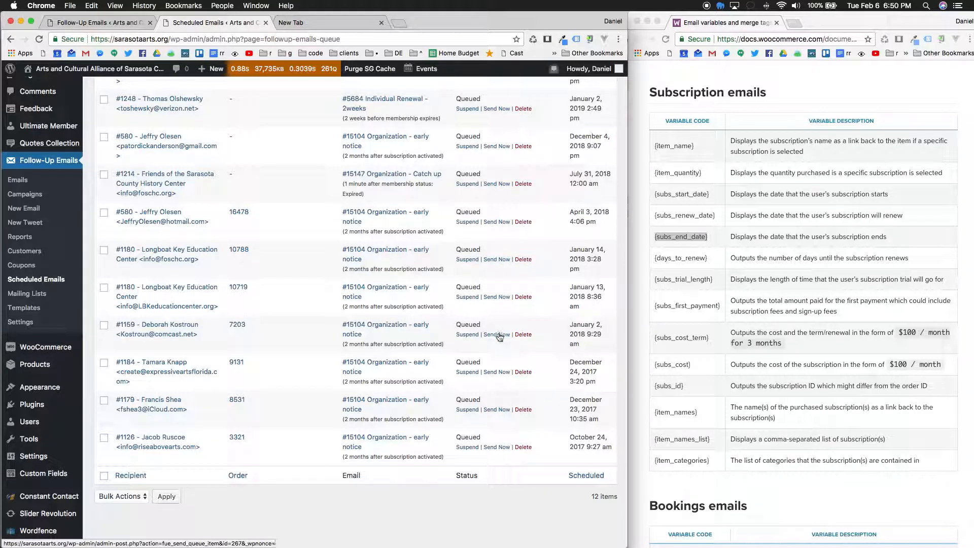
scroll(575, 345, up, 2)
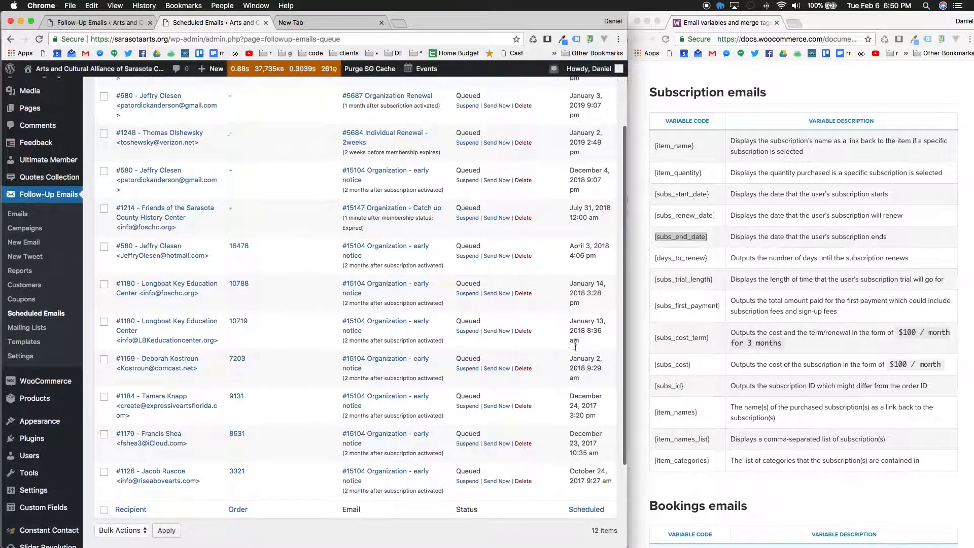